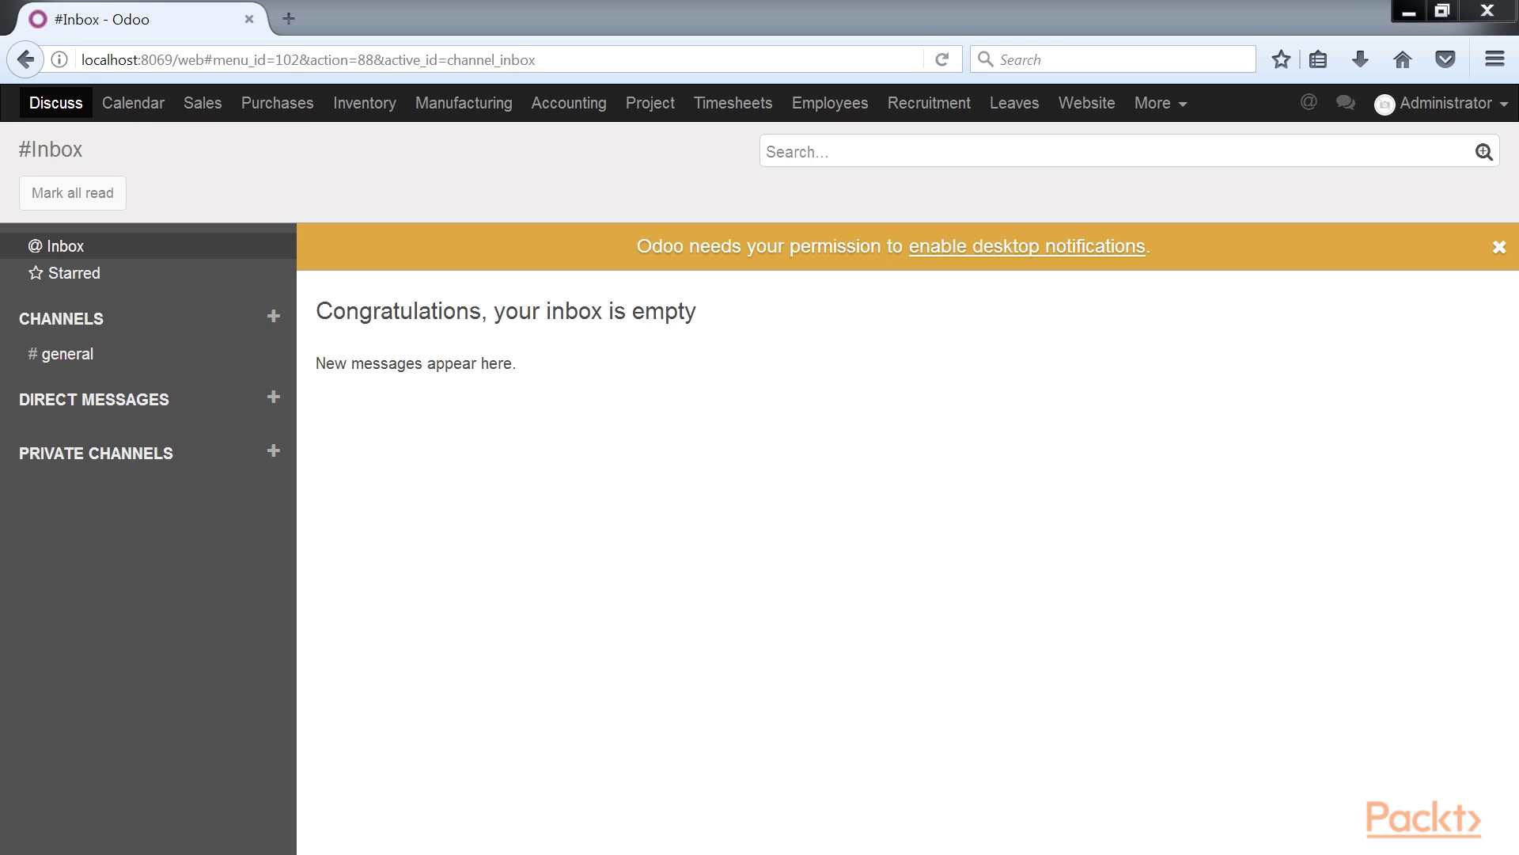
Open Odoo's General Settings page from the Settings app.
left_click(1191, 105)
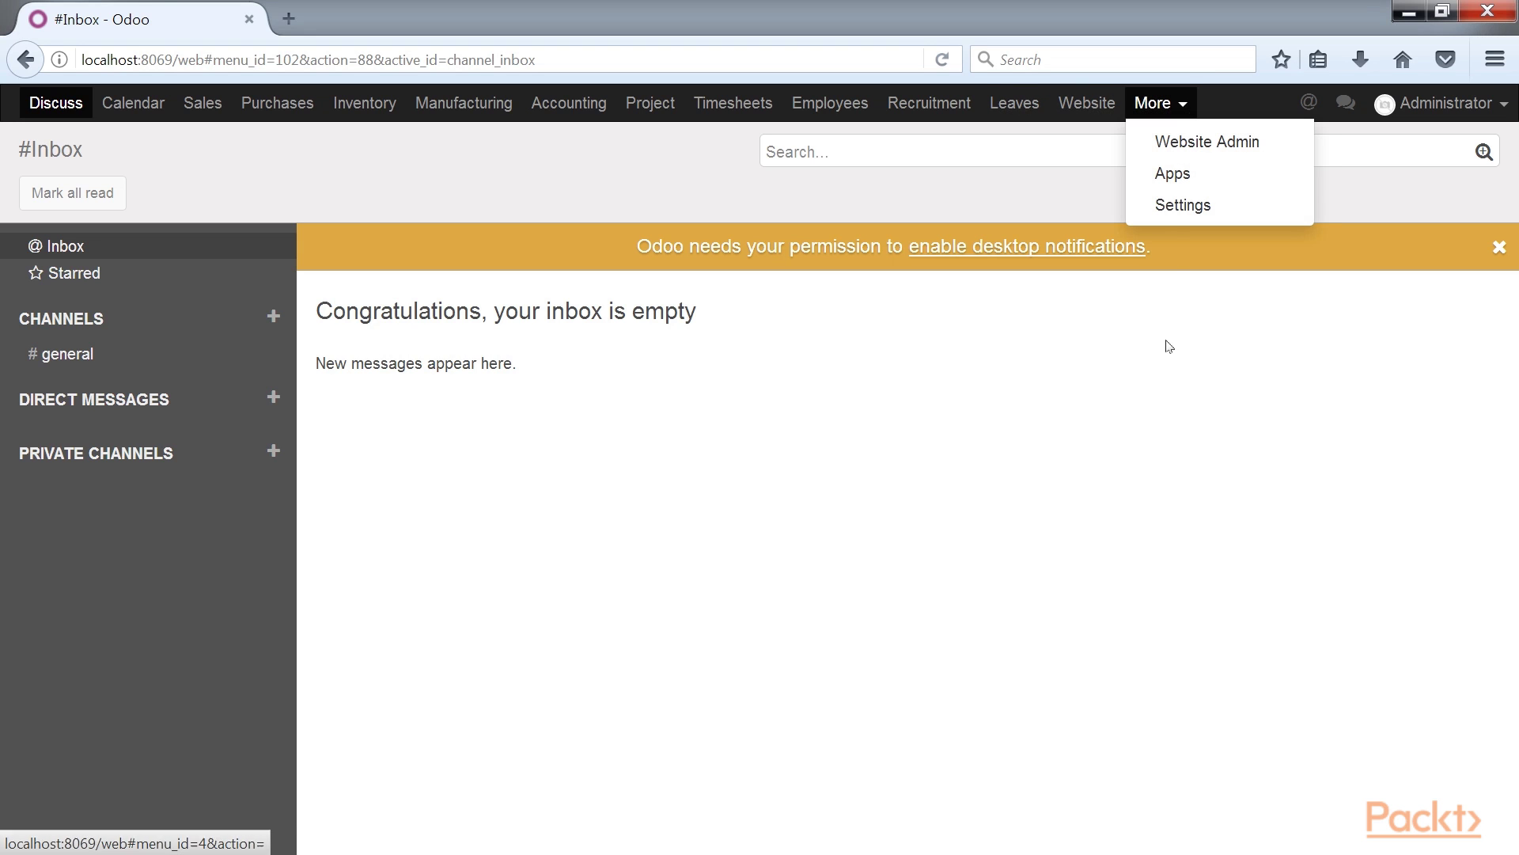
left_click(1178, 205)
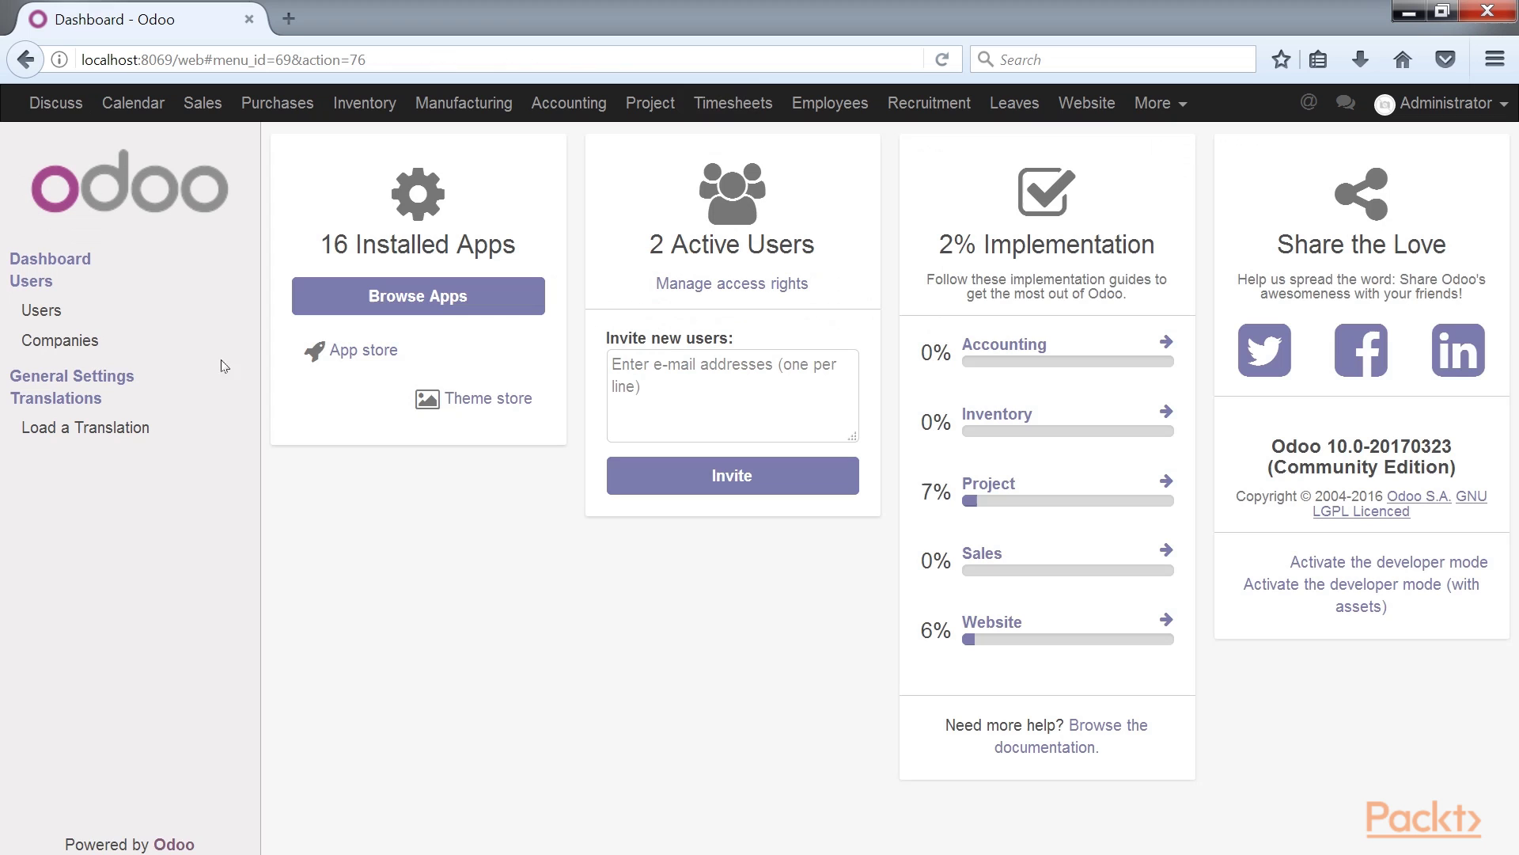
left_click(103, 379)
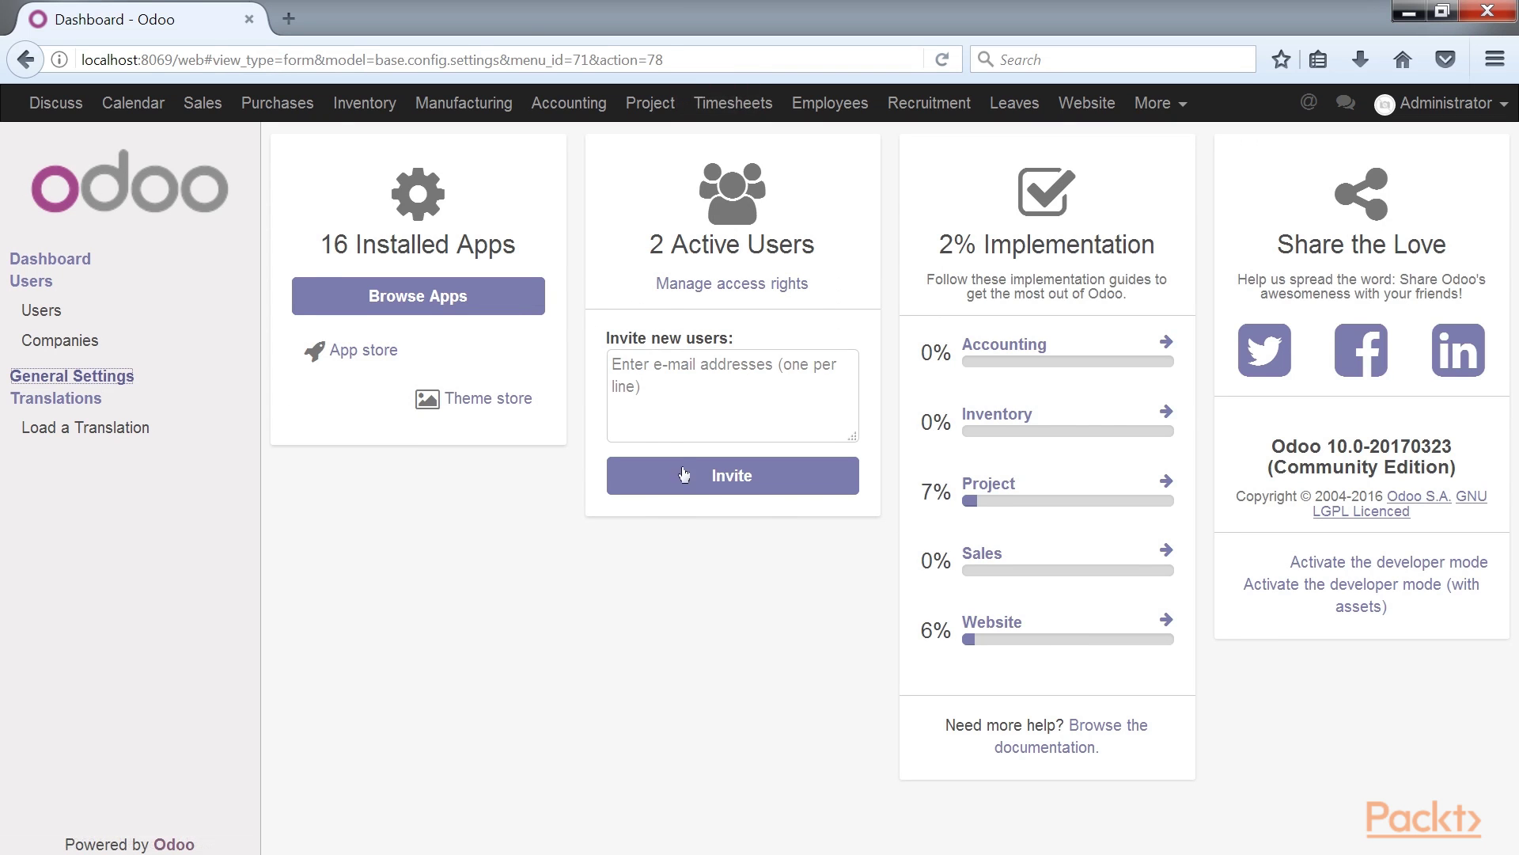
Generate the internal report preview from Report Configuration and save it as a PDF.
scroll(1065, 557, "down", 7)
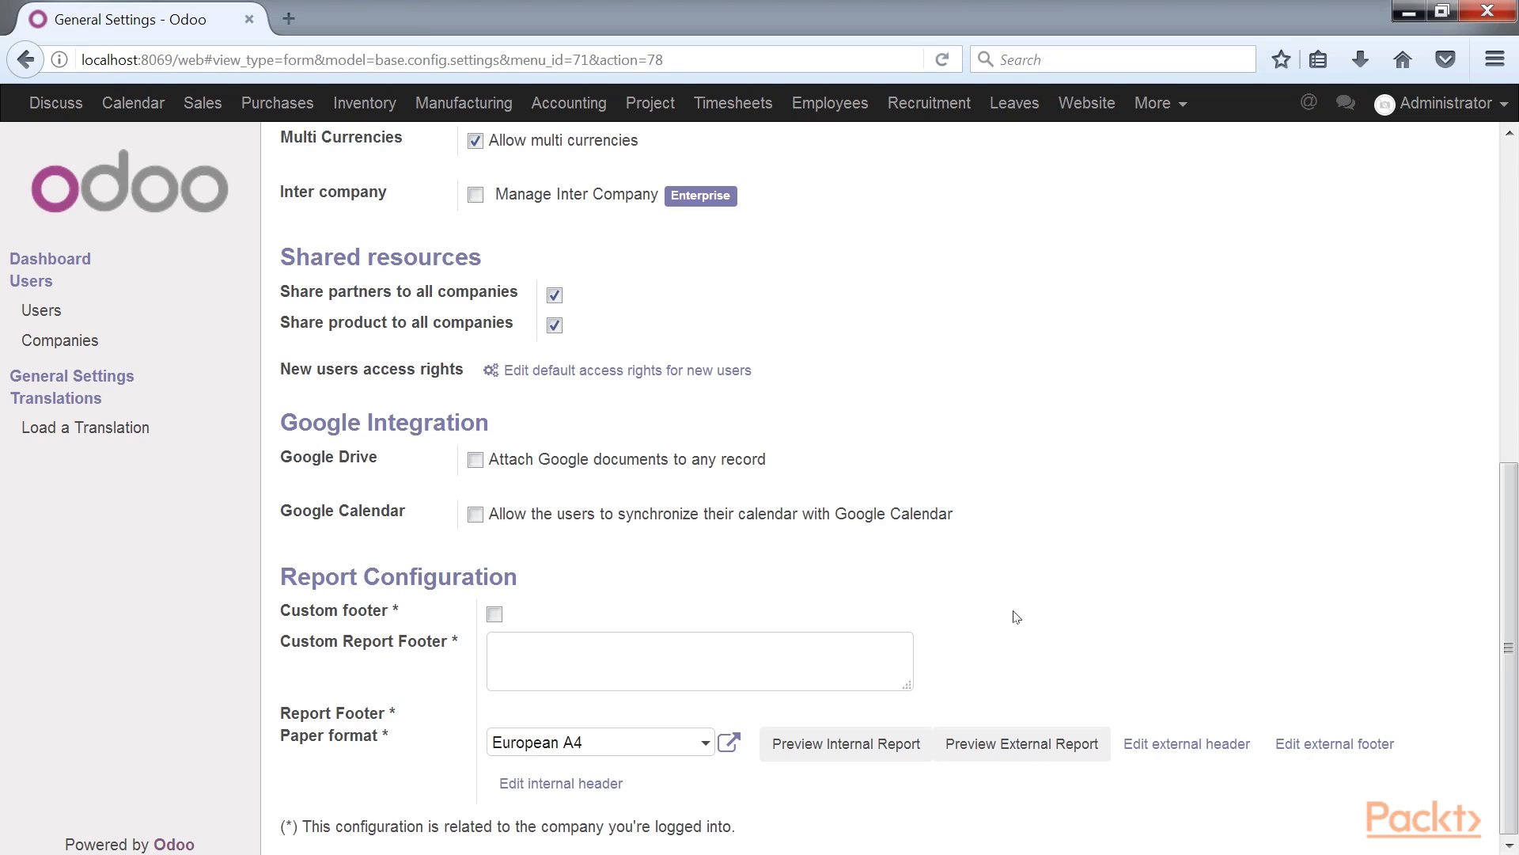
left_click(847, 744)
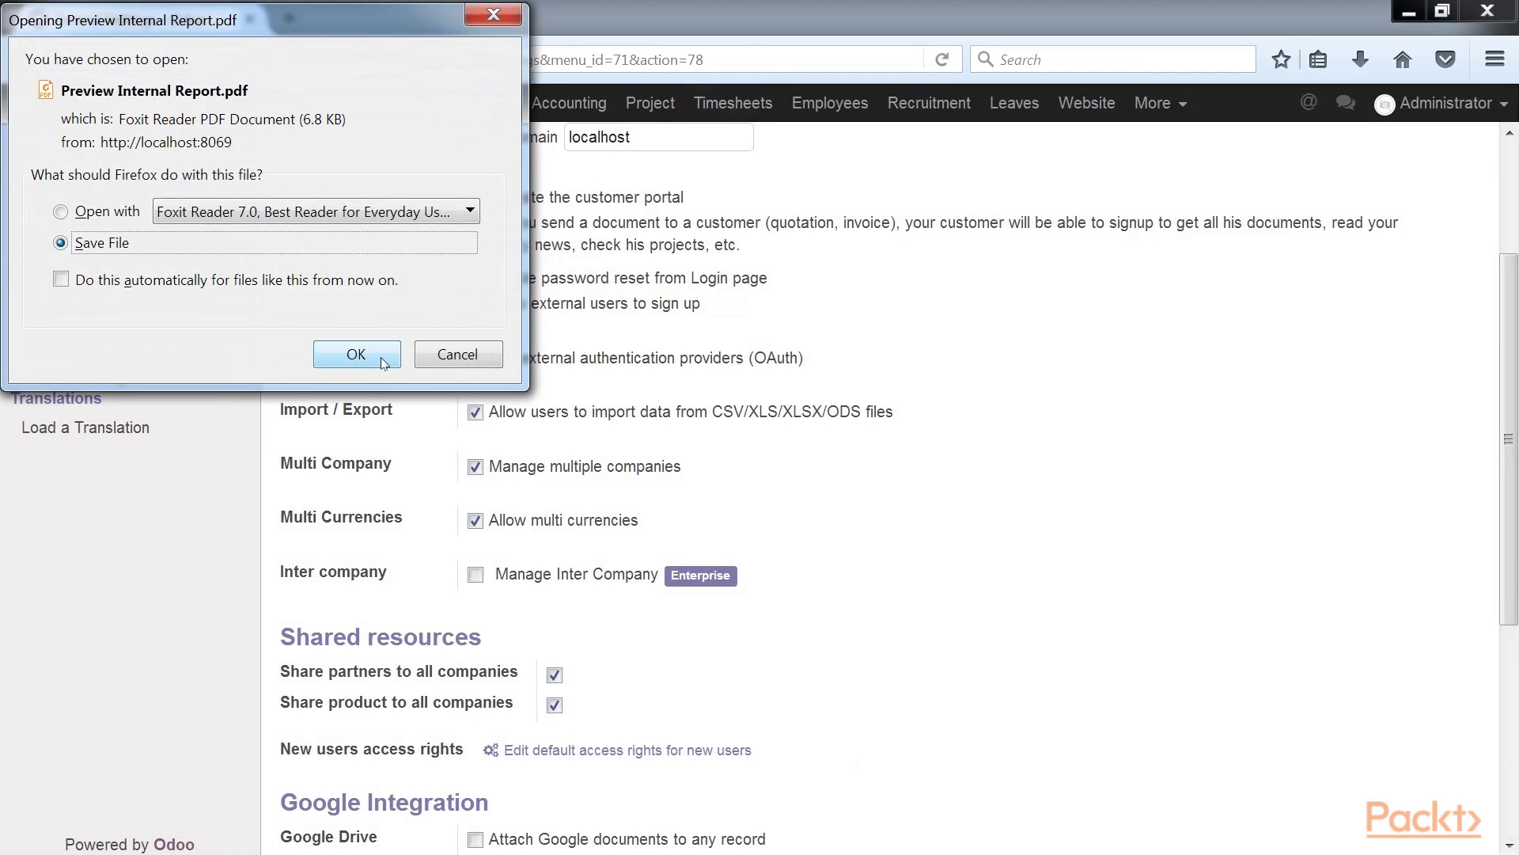
left_click(383, 360)
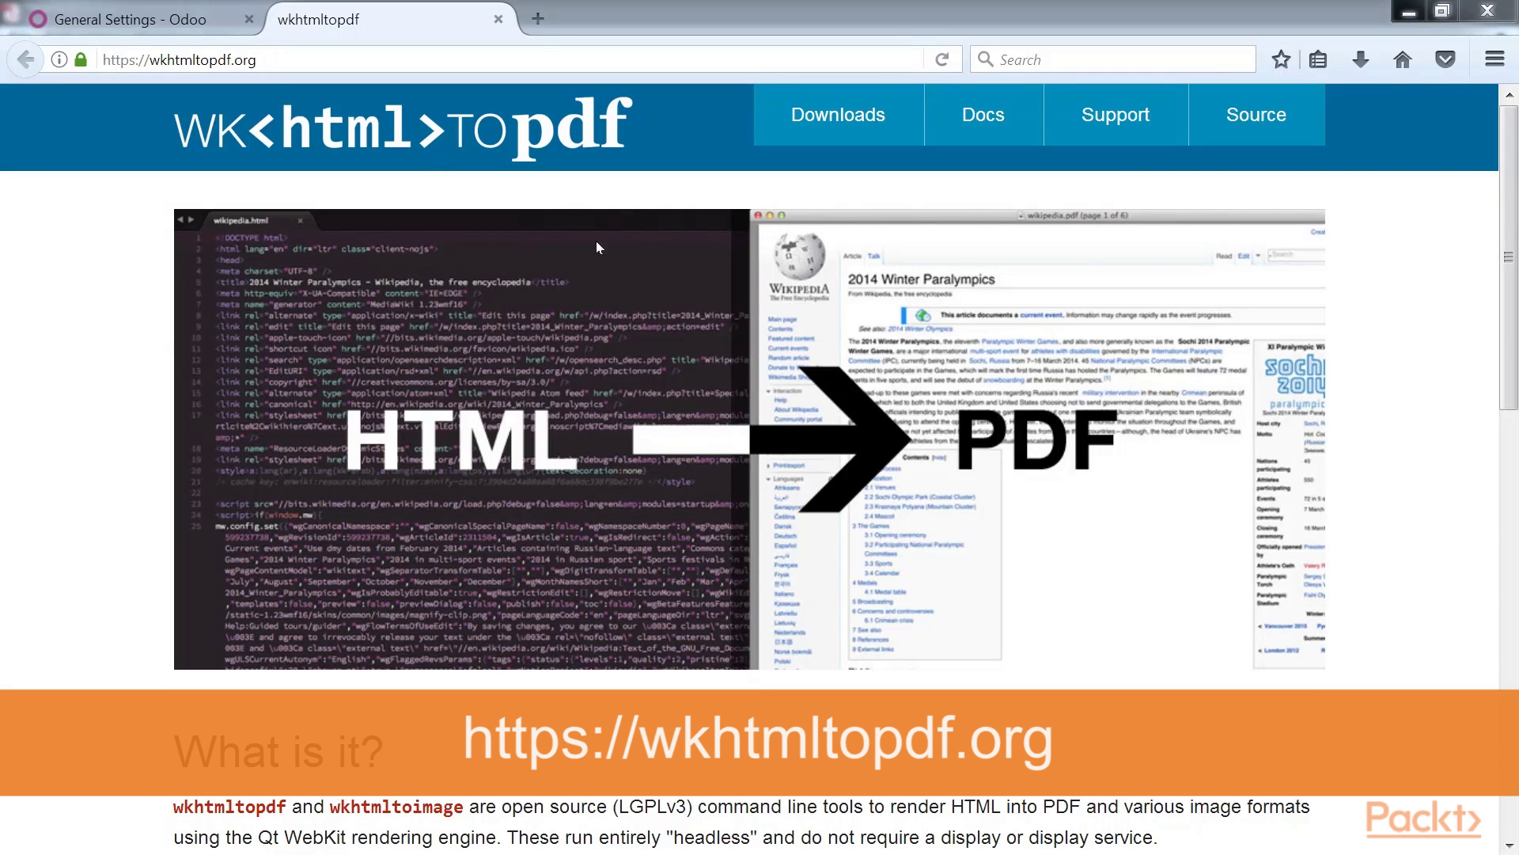
Check the wkhtmltopdf.org tab's address, then return to the Odoo General Settings tab.
left_click(284, 63)
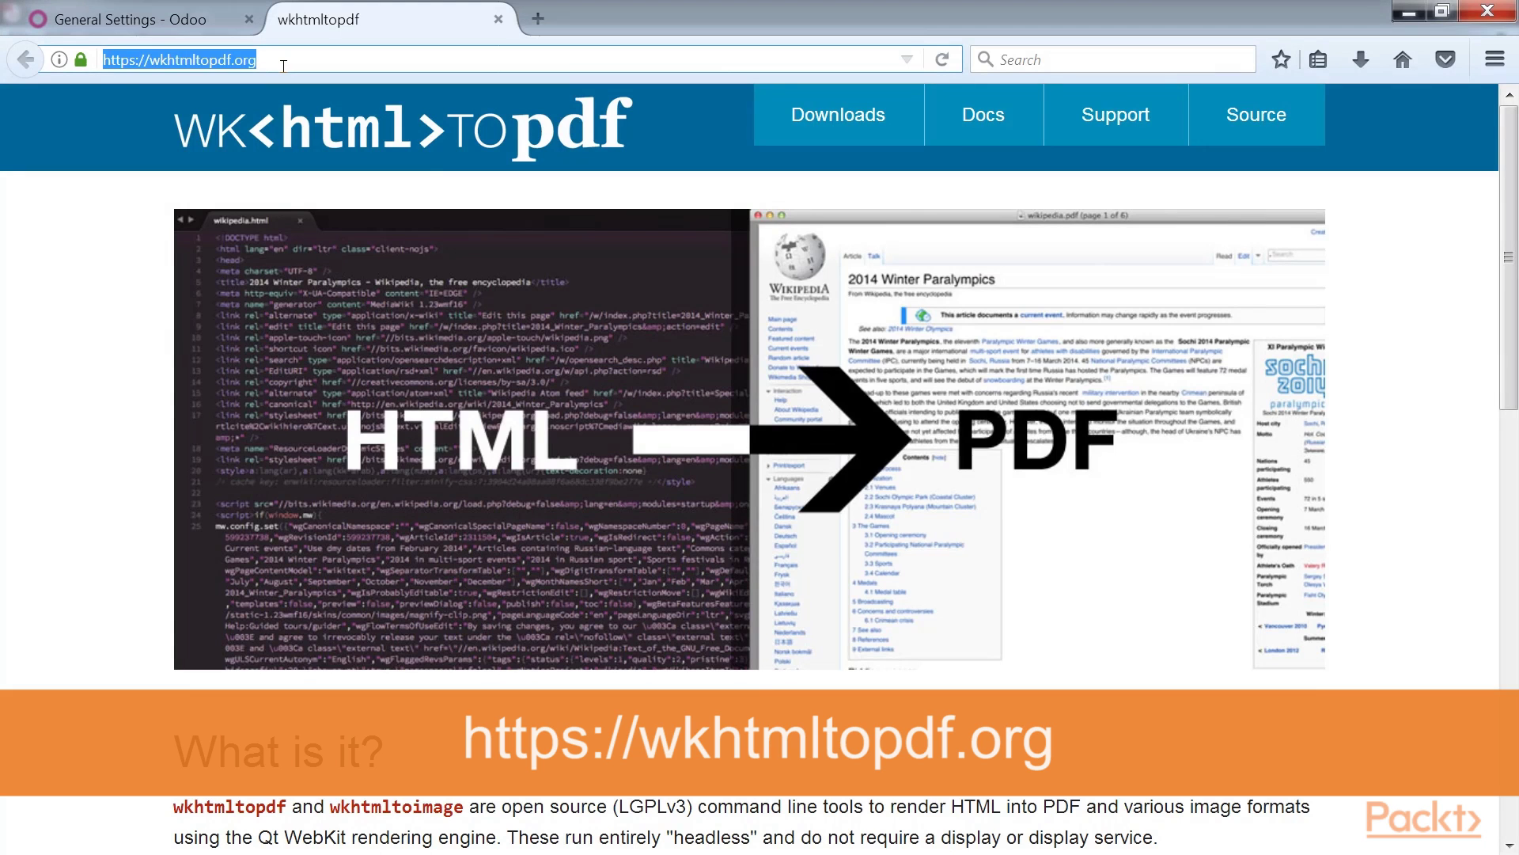
left_click(283, 63)
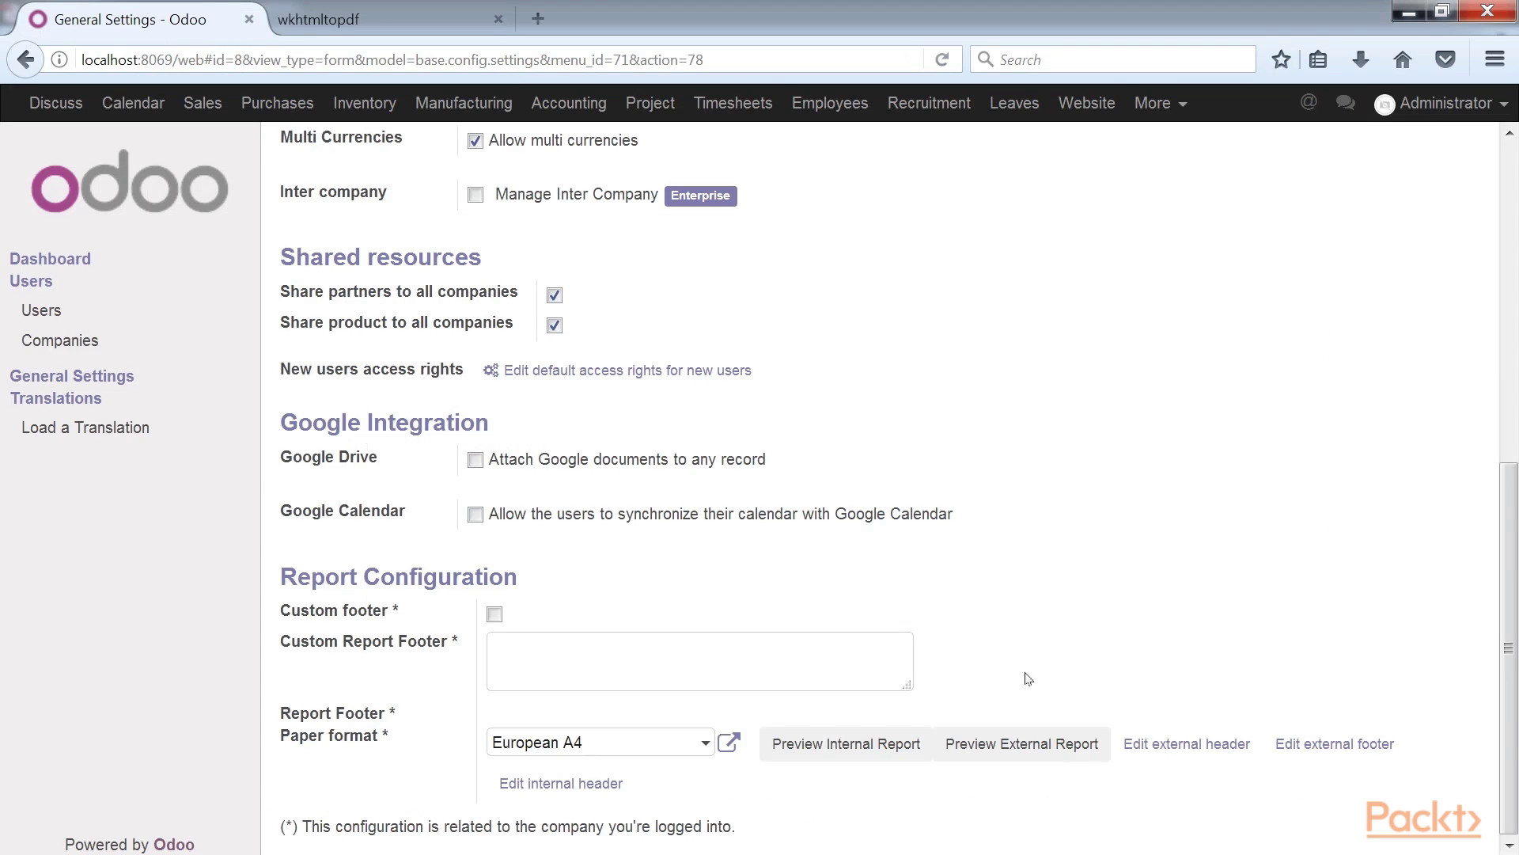
Generate the external report preview and save it as a PDF.
left_click(1027, 757)
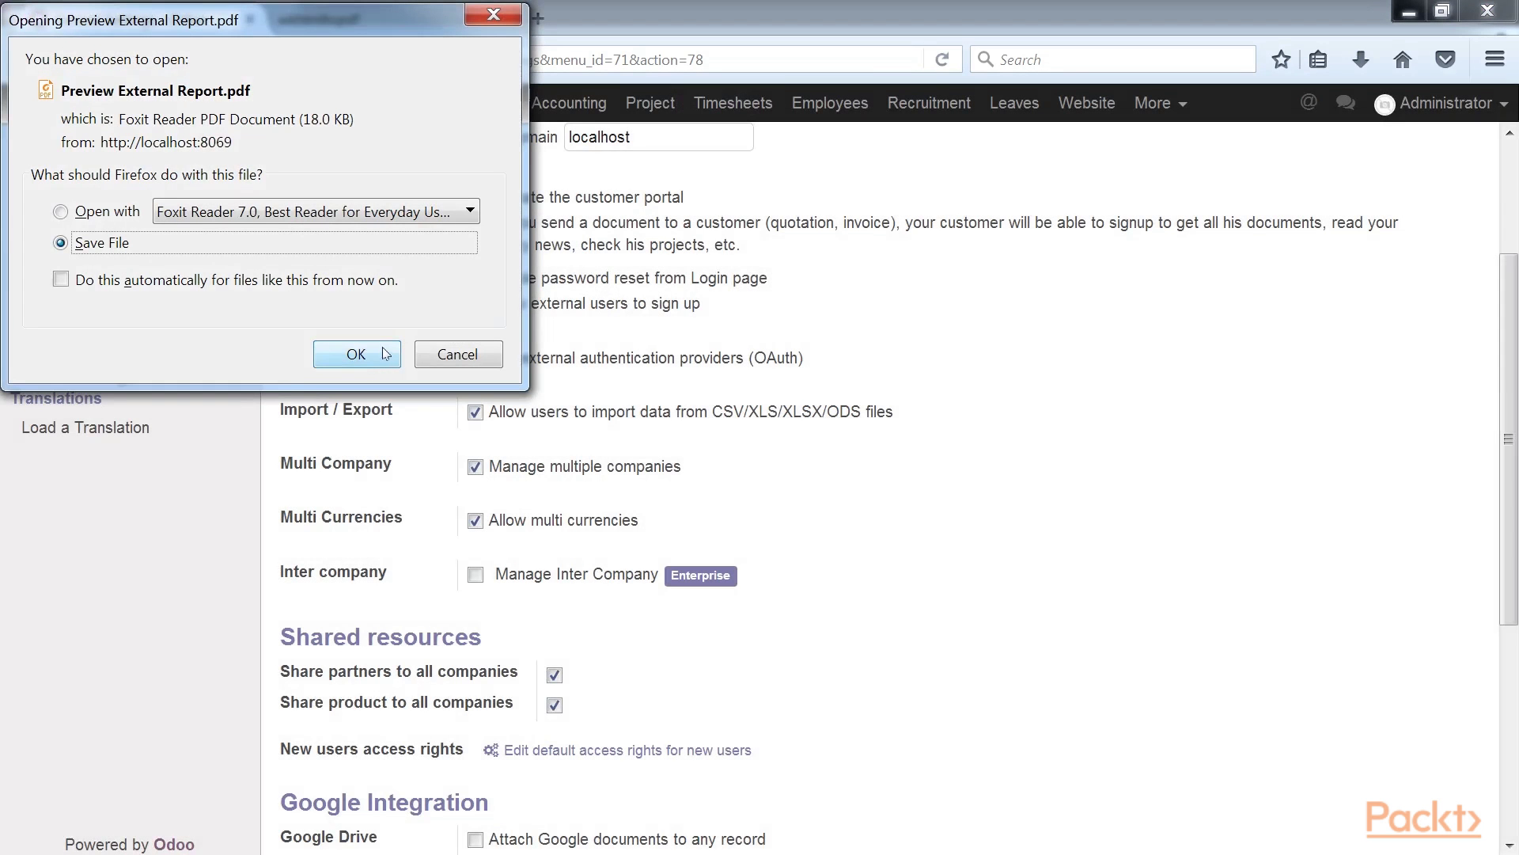
left_click(383, 353)
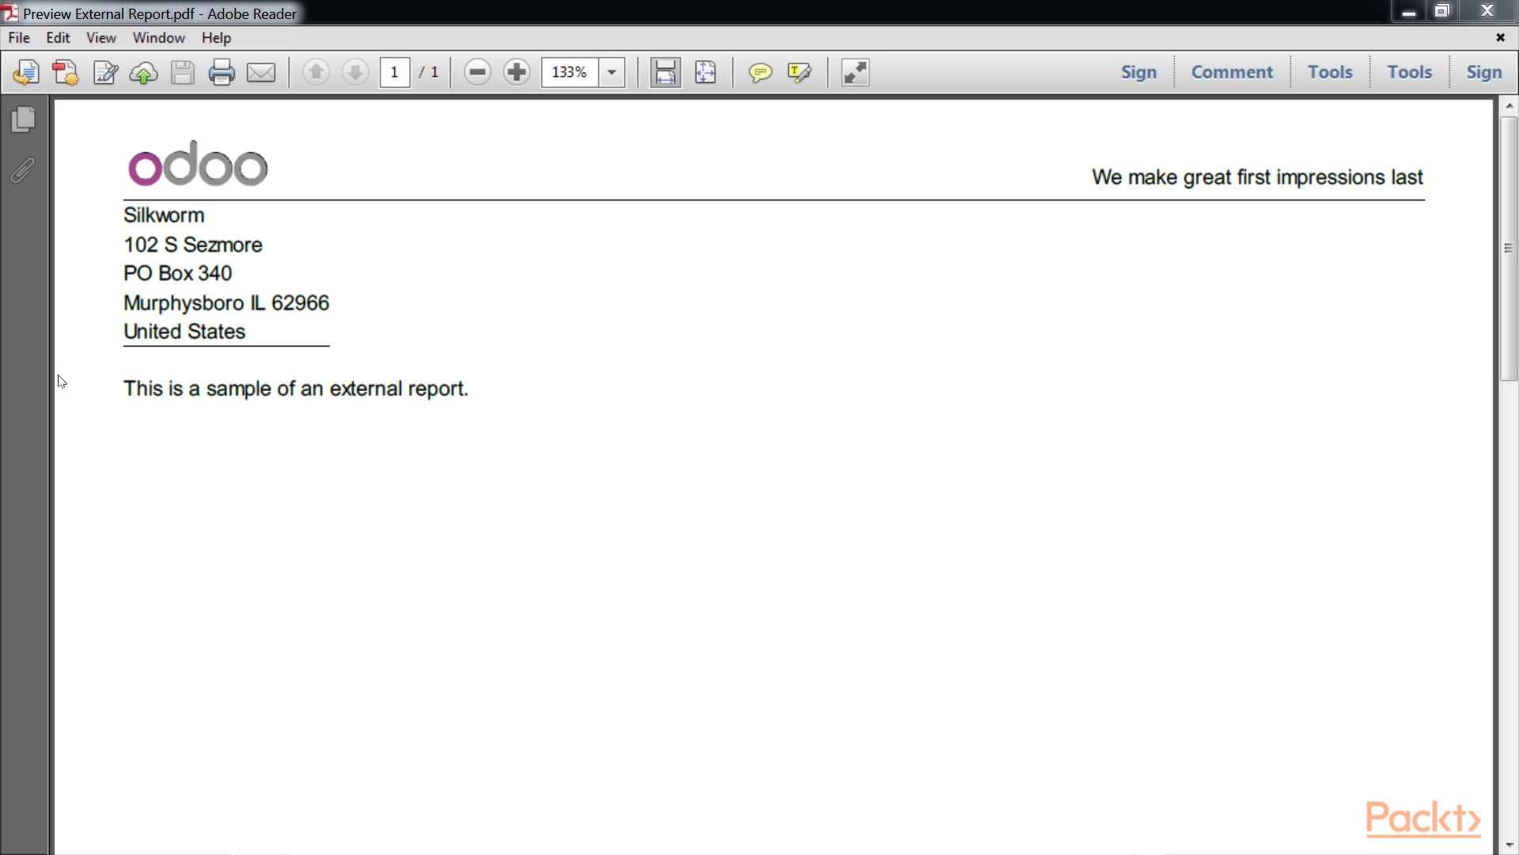
Inspect the external report PDF's default footer with company contact details and page number.
scroll(451, 557, "down", 10)
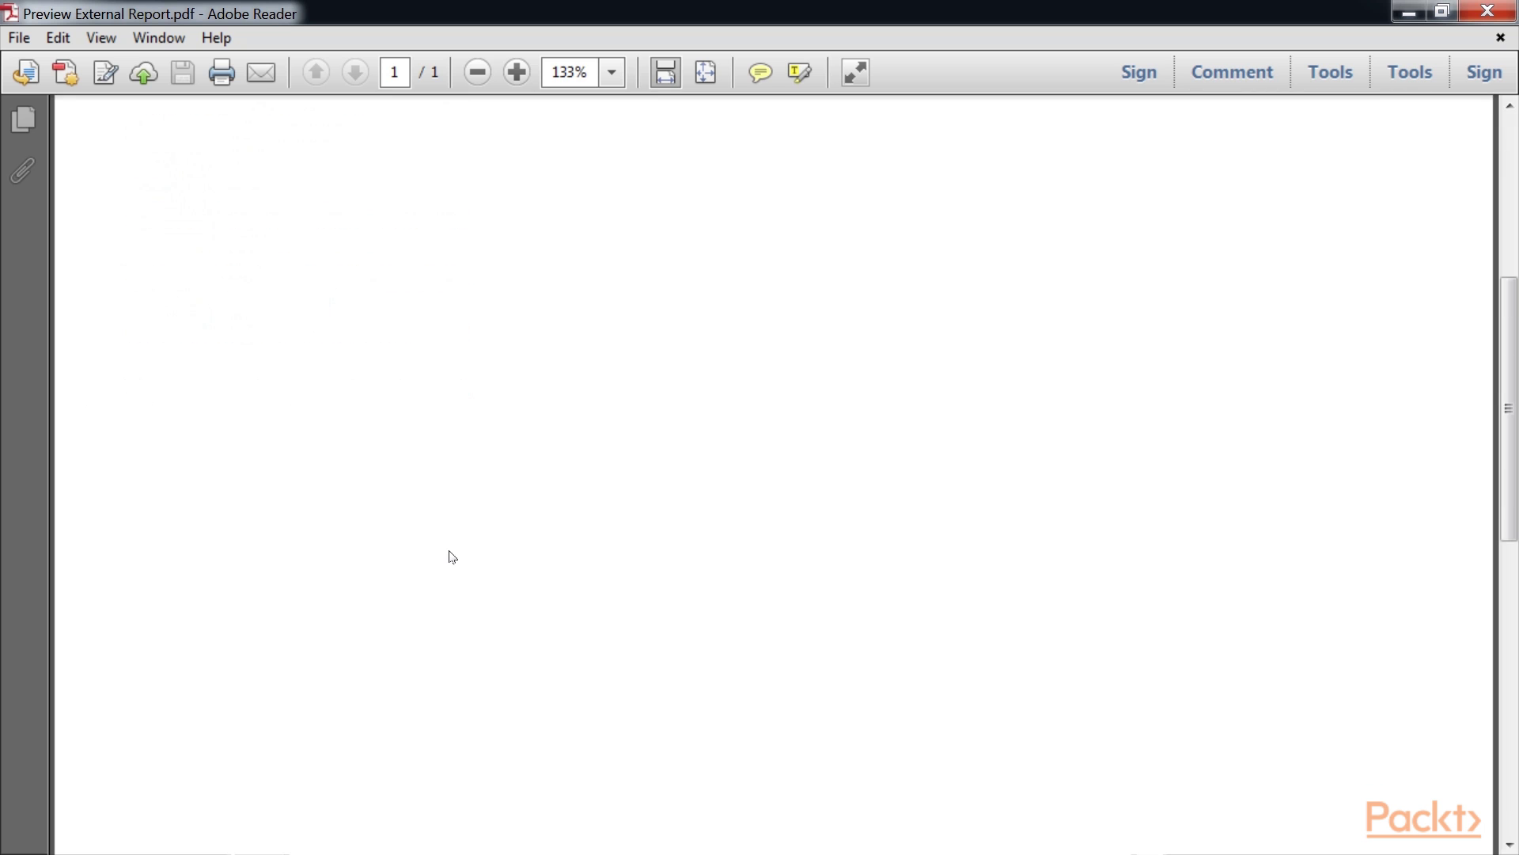
scroll(451, 556, "down", 3)
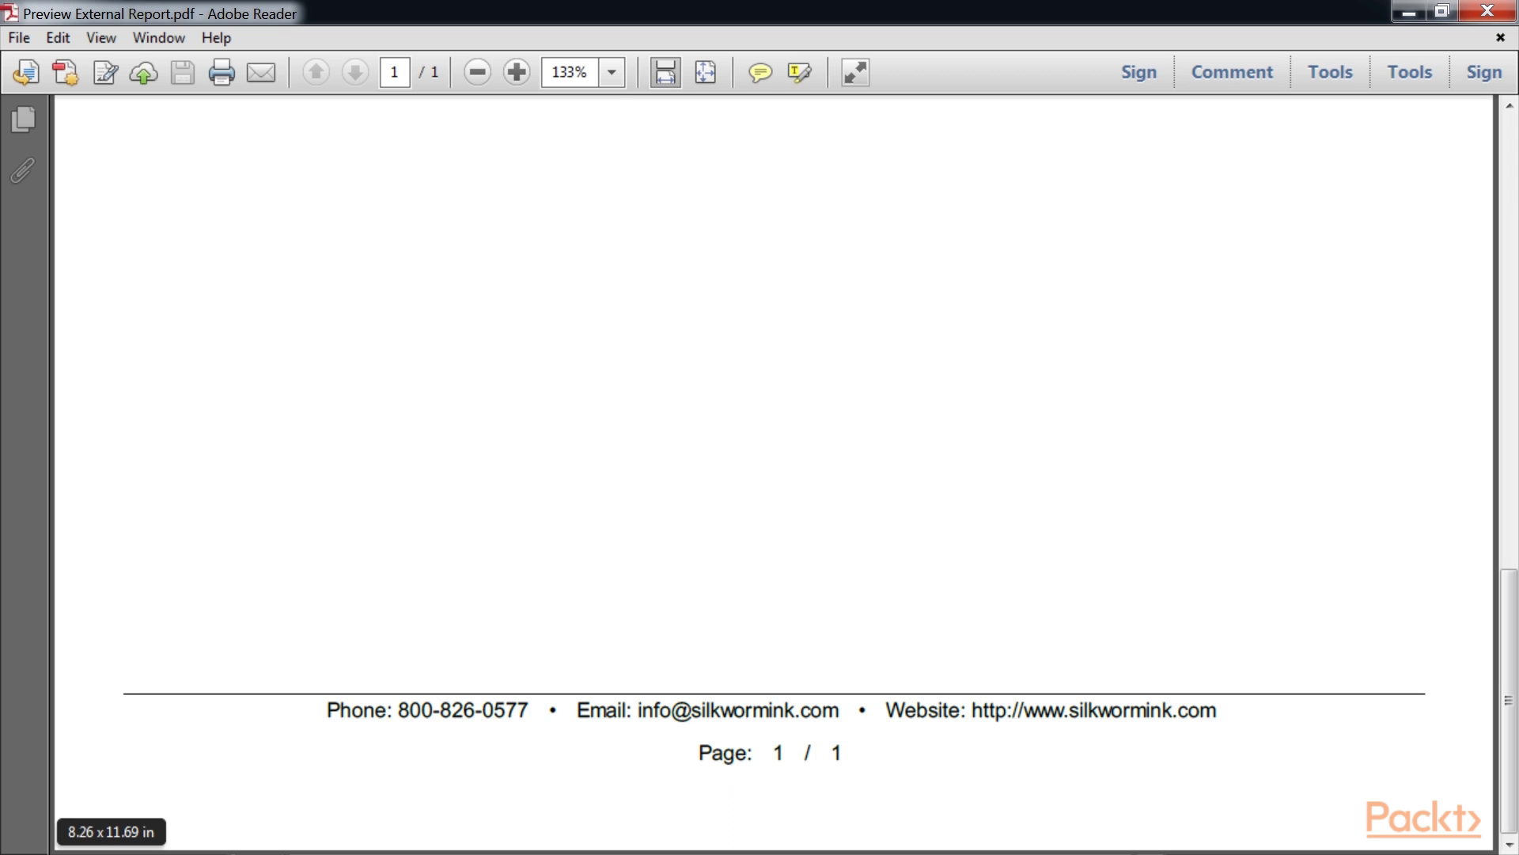
left_click_drag(190, 526, 238, 552)
left_click(238, 553)
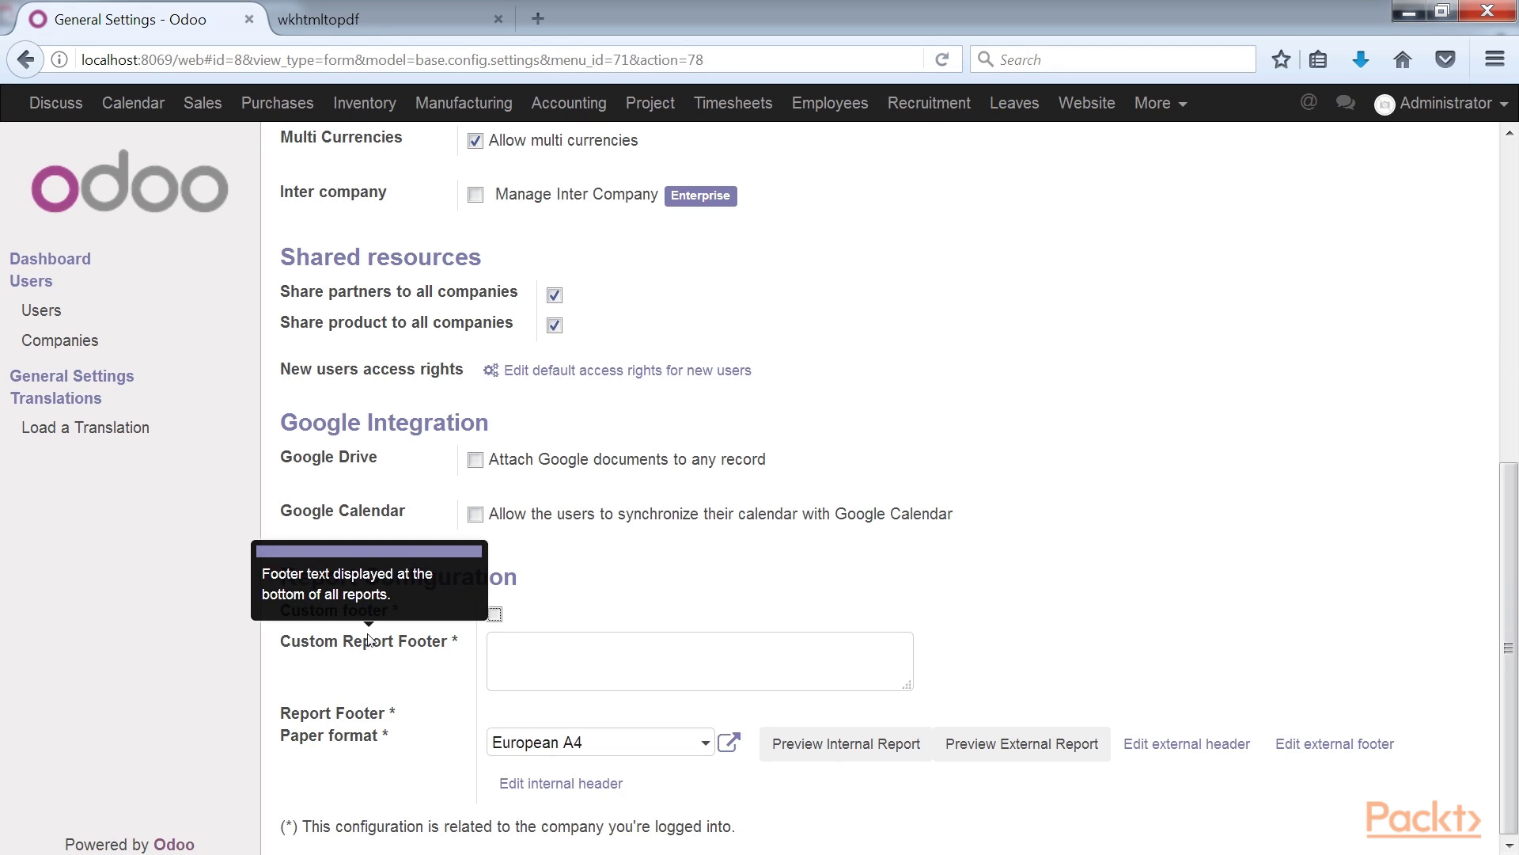
Enable a custom footer: a CONFIDENTIAL notice telling unintended recipients to contact the admin e-mail.
left_click(496, 614)
left_click(527, 669)
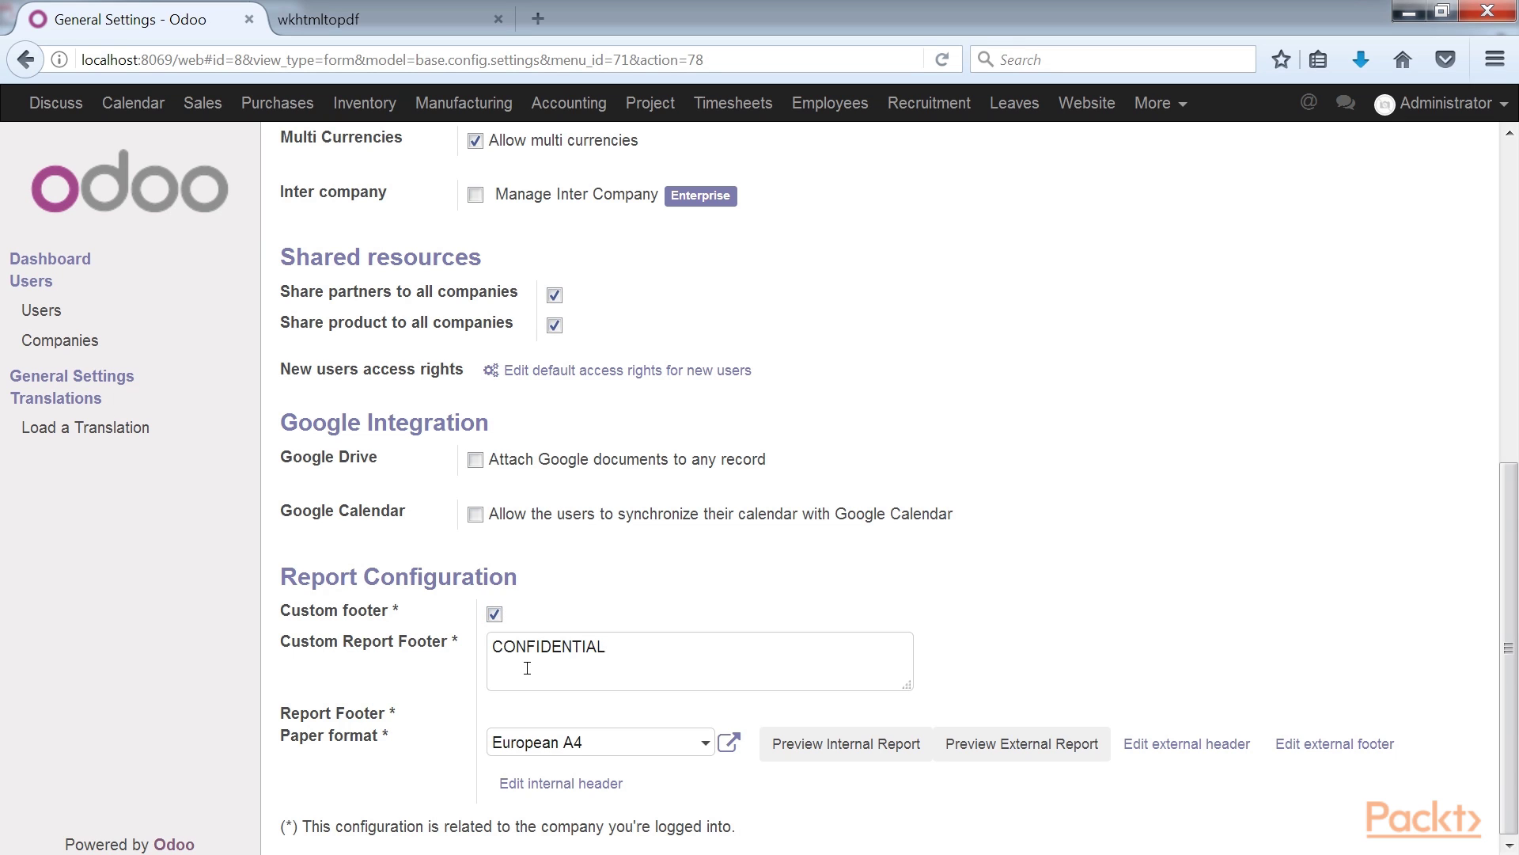
left_click(701, 783)
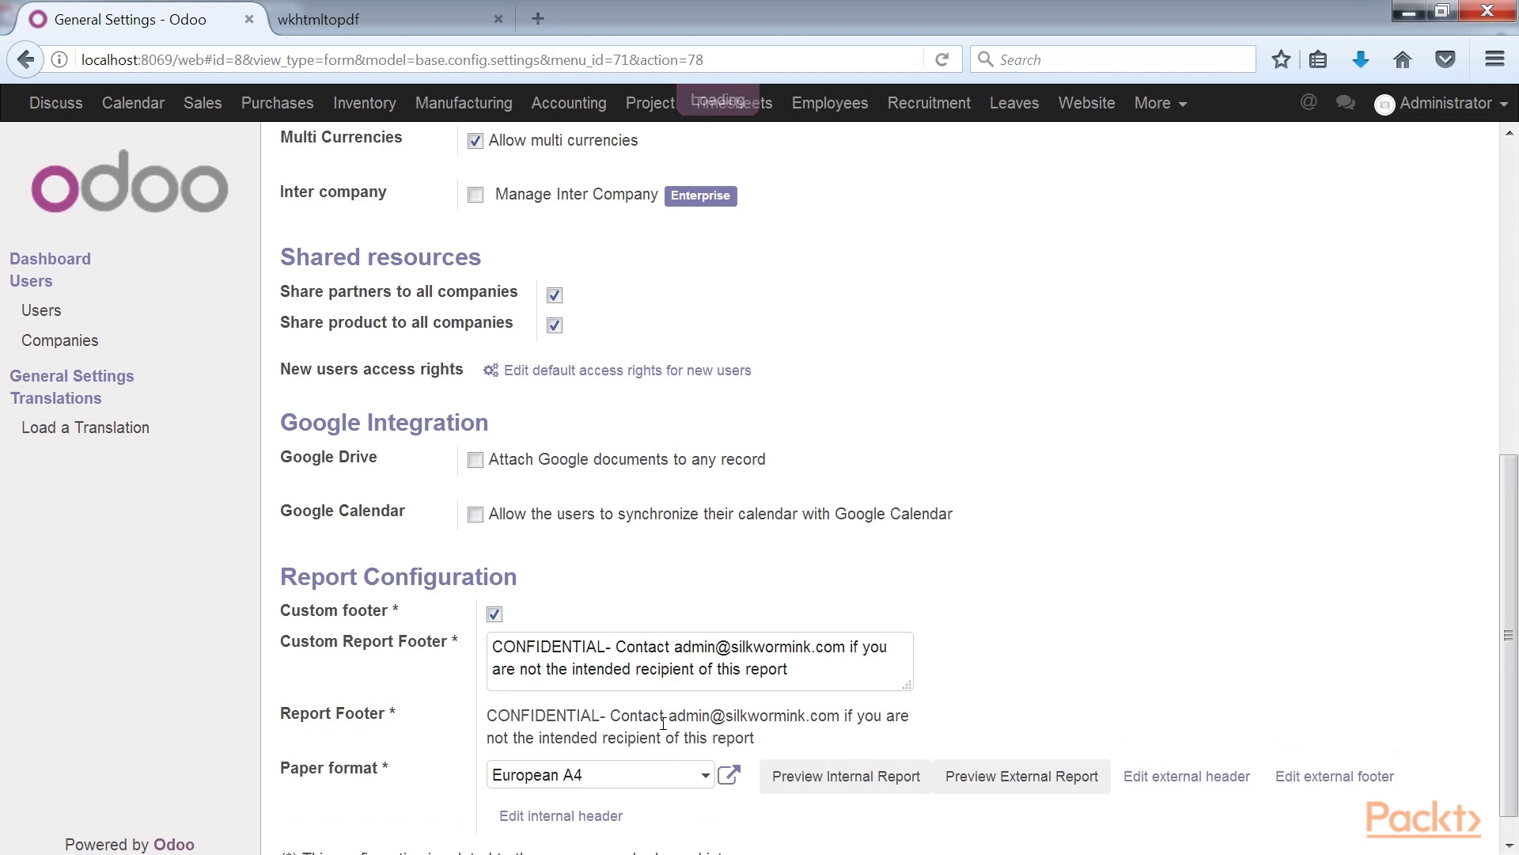
Set the paper format to US Letter and generate a fresh external report preview.
left_click(701, 784)
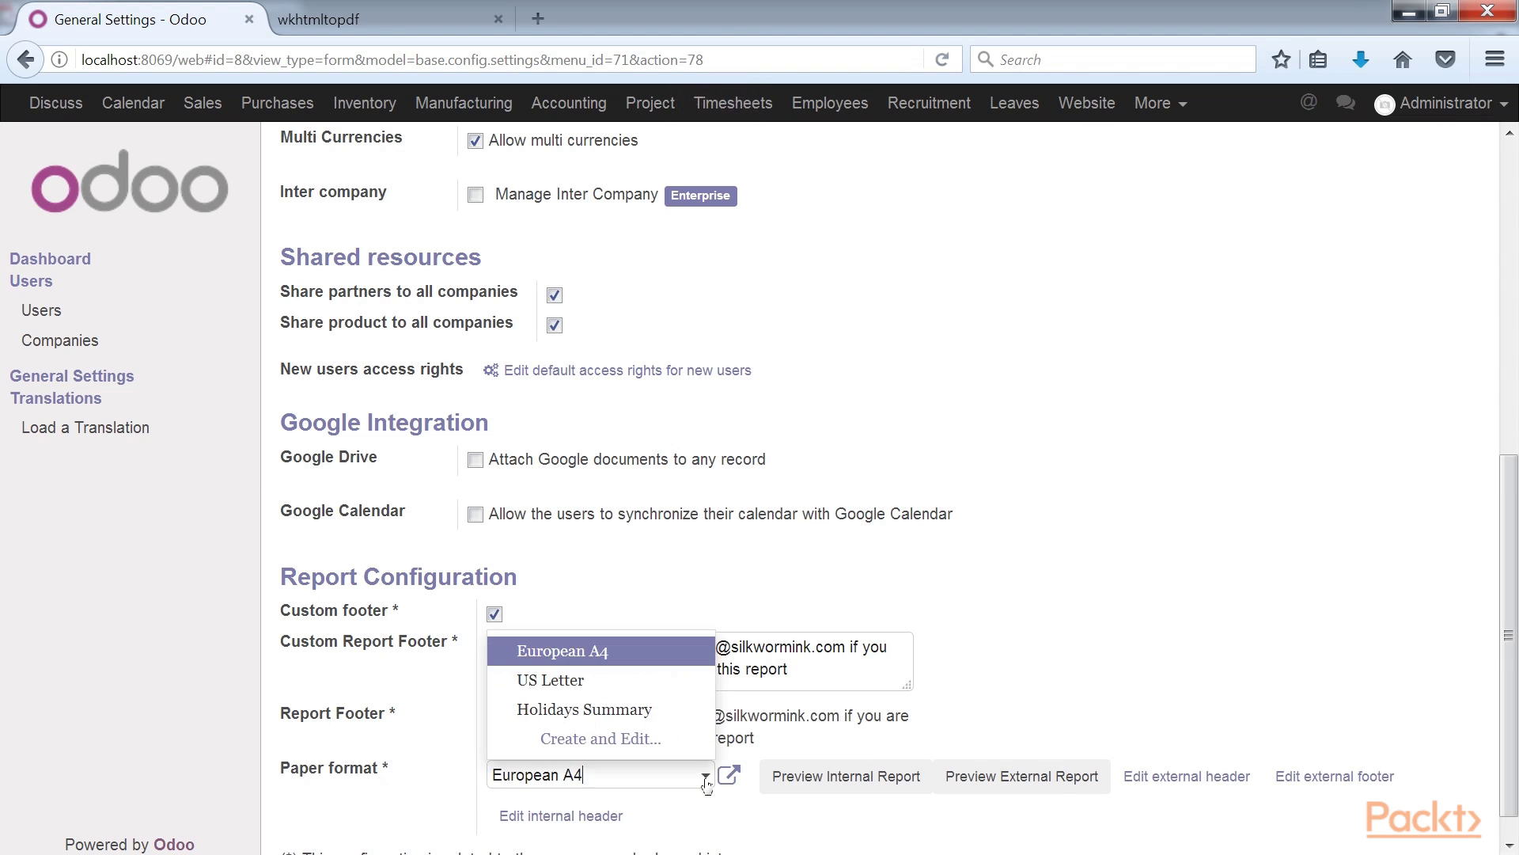
left_click(654, 687)
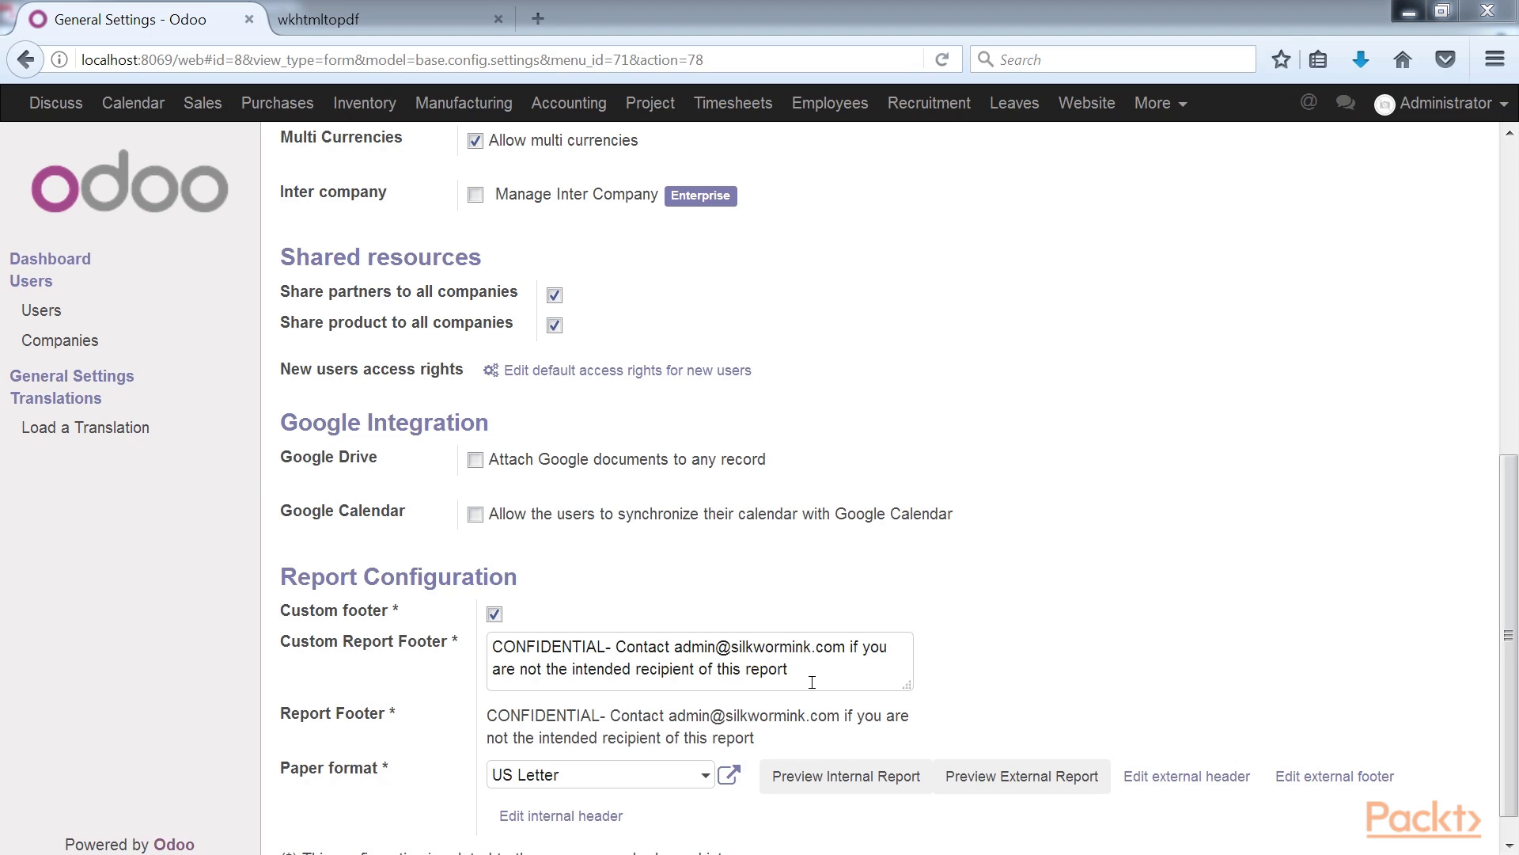
left_click_drag(812, 681, 487, 645)
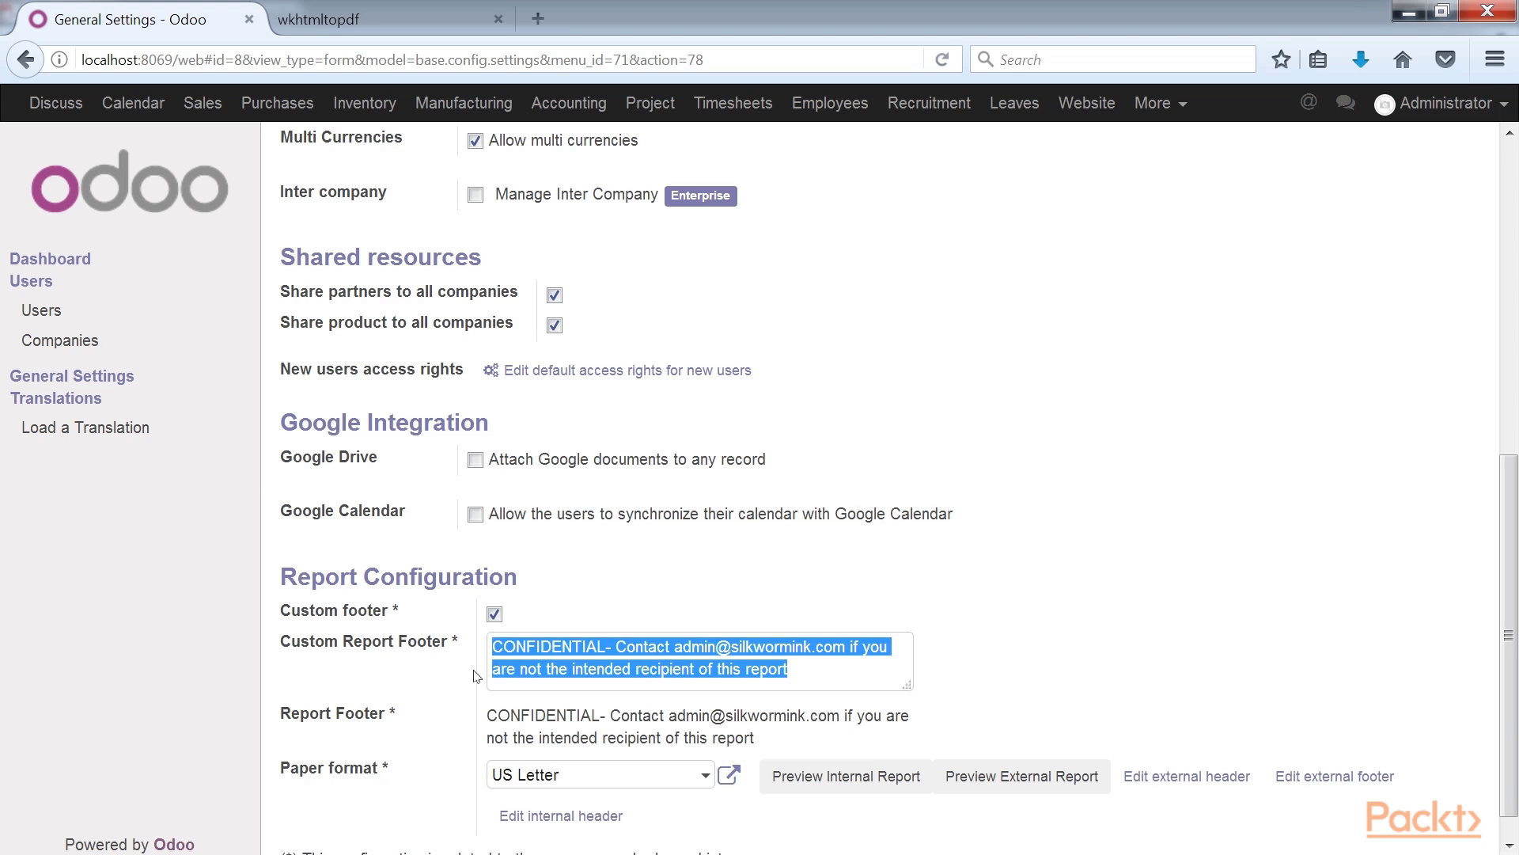
left_click(824, 677)
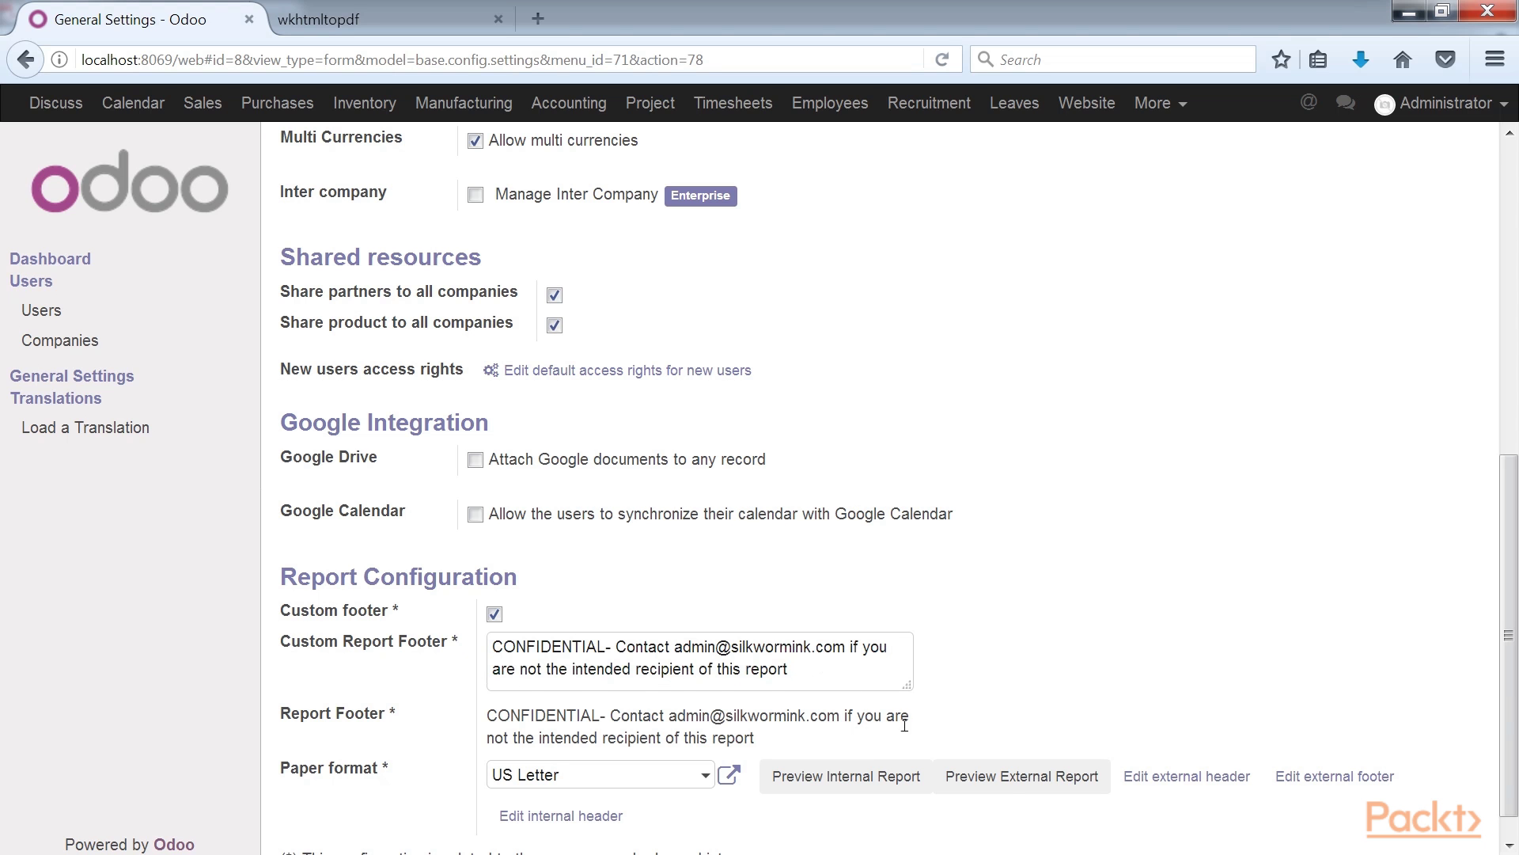
left_click(1020, 787)
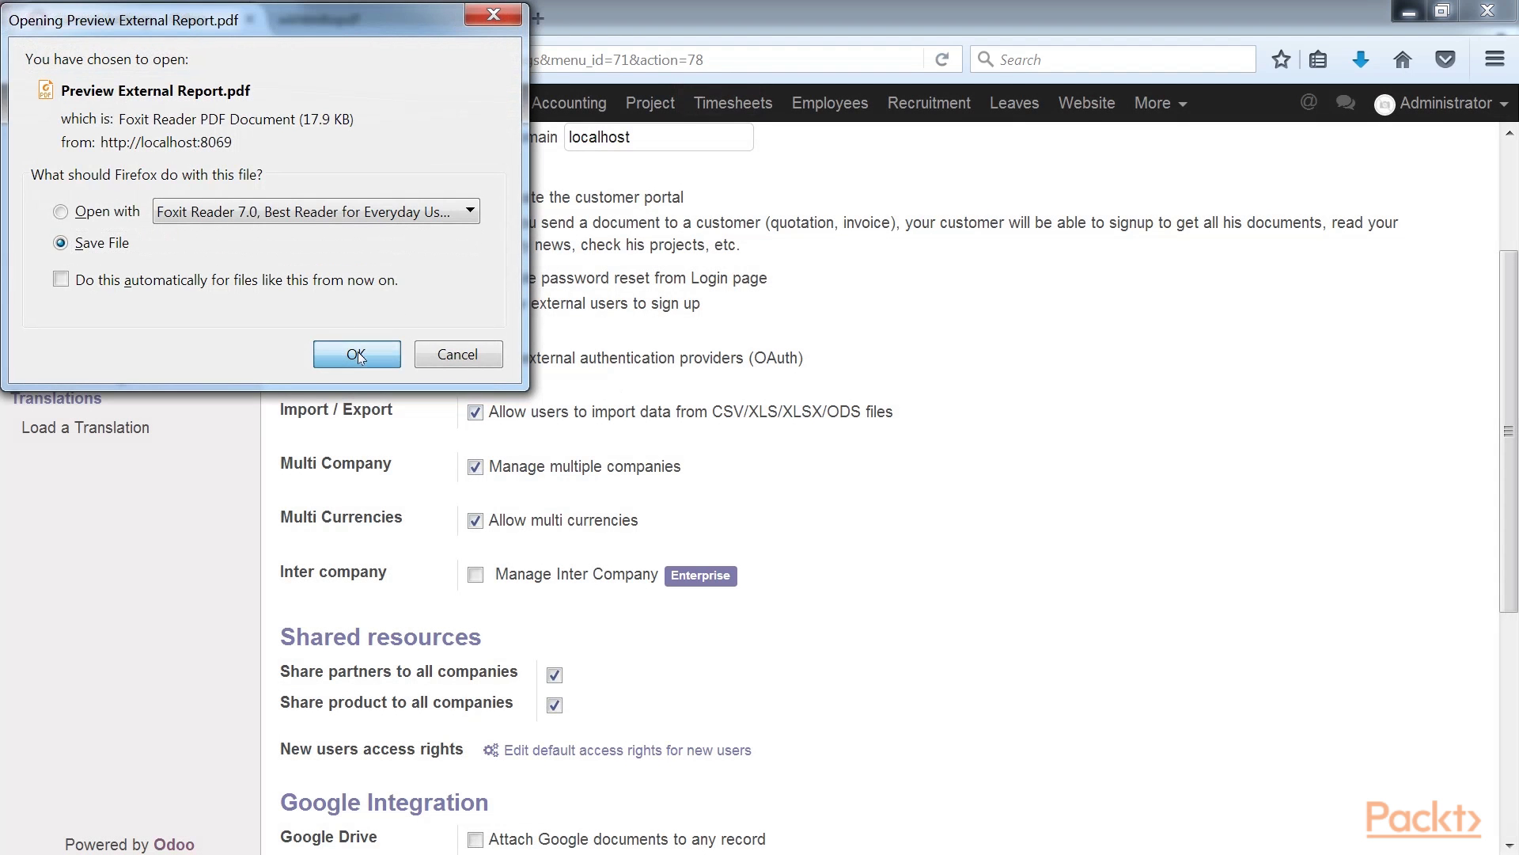
Save the regenerated preview PDF and check that its footer shows the CONFIDENTIAL line.
left_click(357, 355)
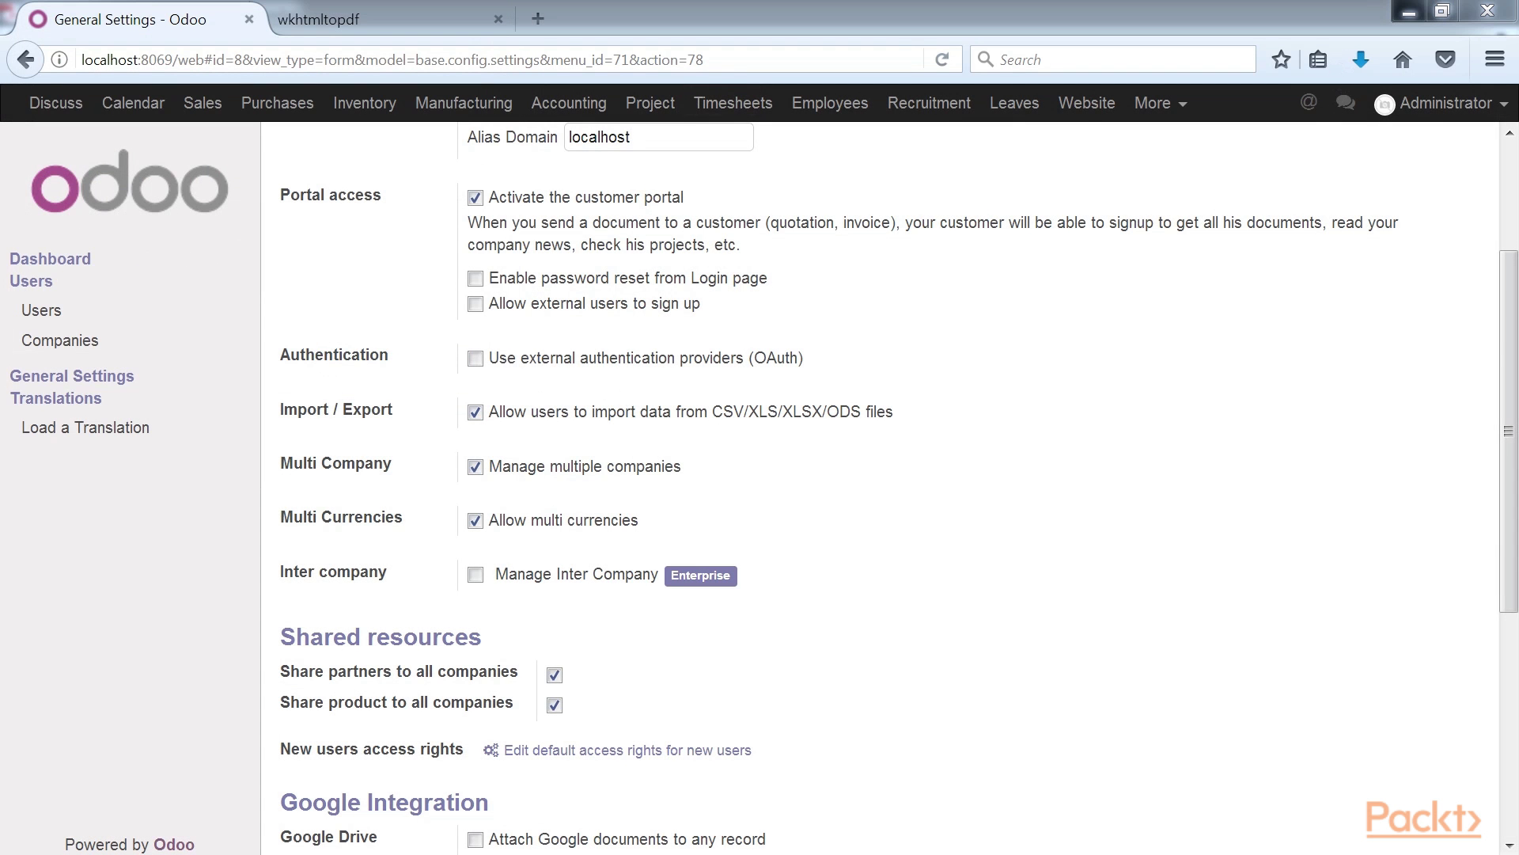
scroll(710, 591, "down", 10)
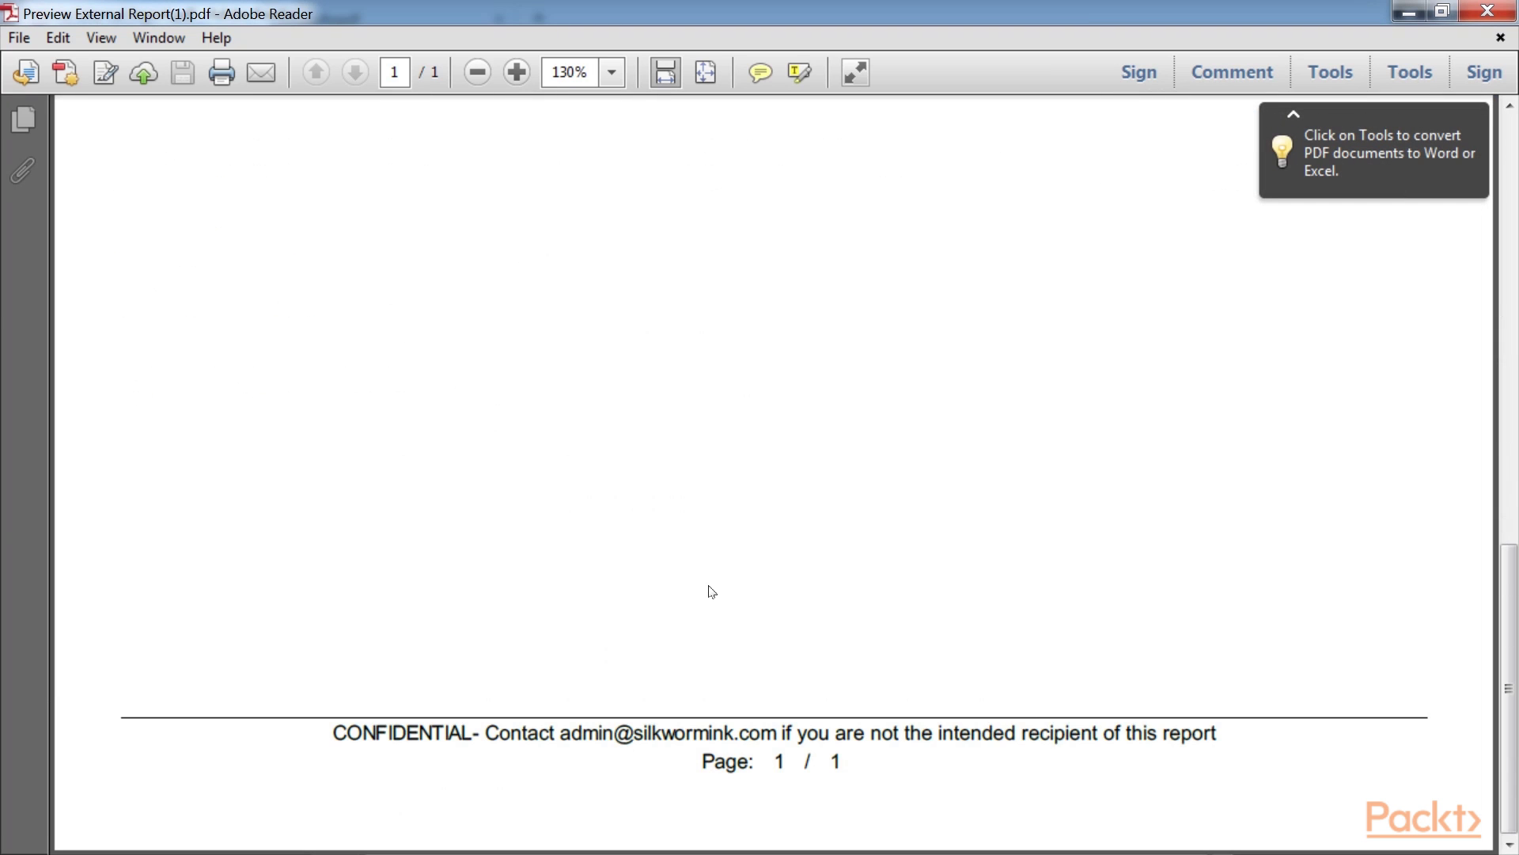
left_click_drag(333, 733, 1016, 733)
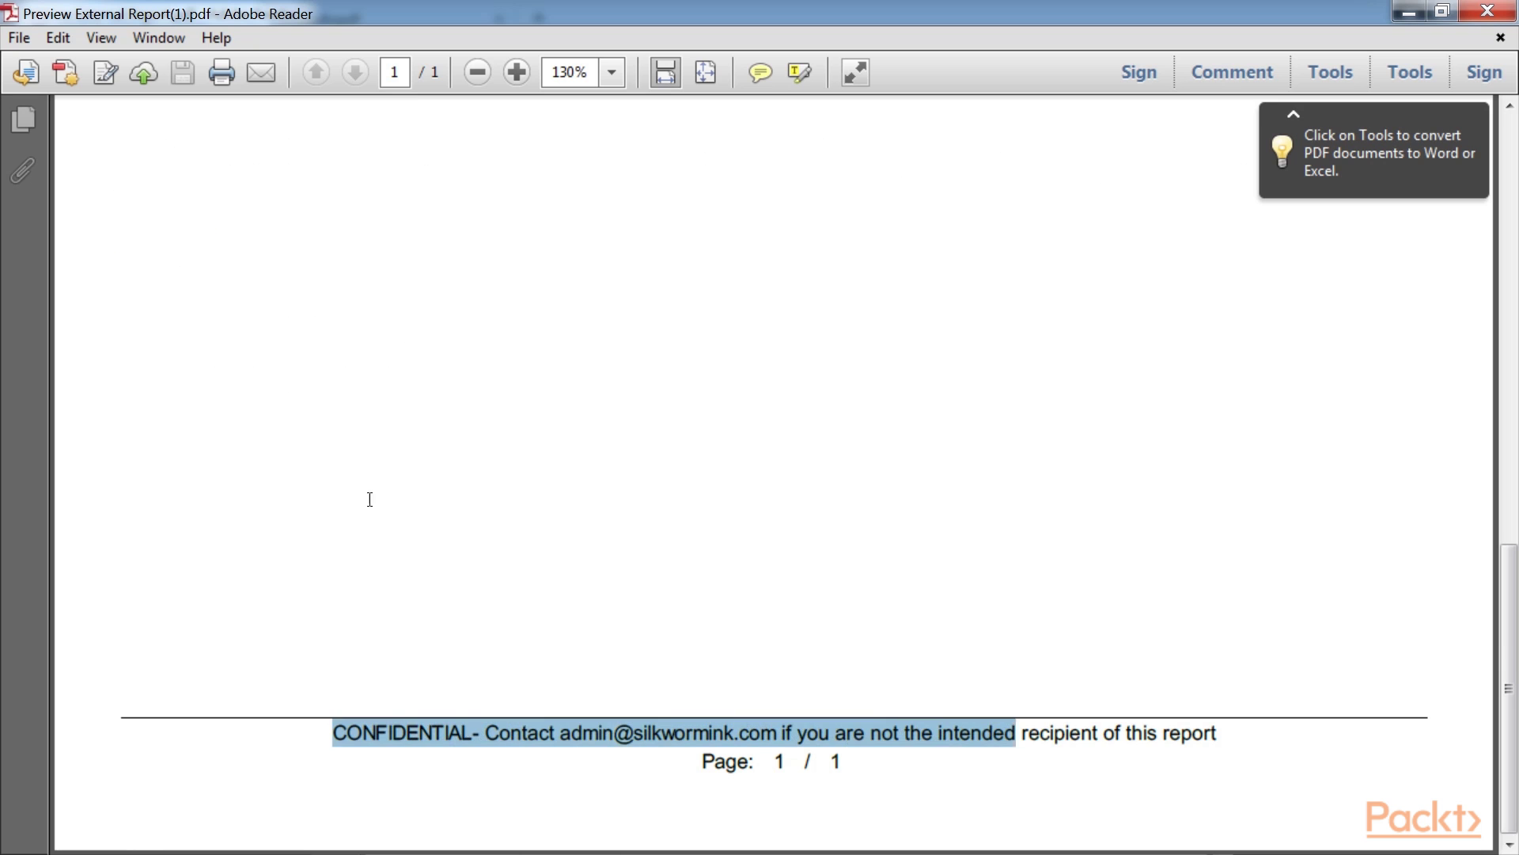
left_click_drag(370, 499, 471, 496)
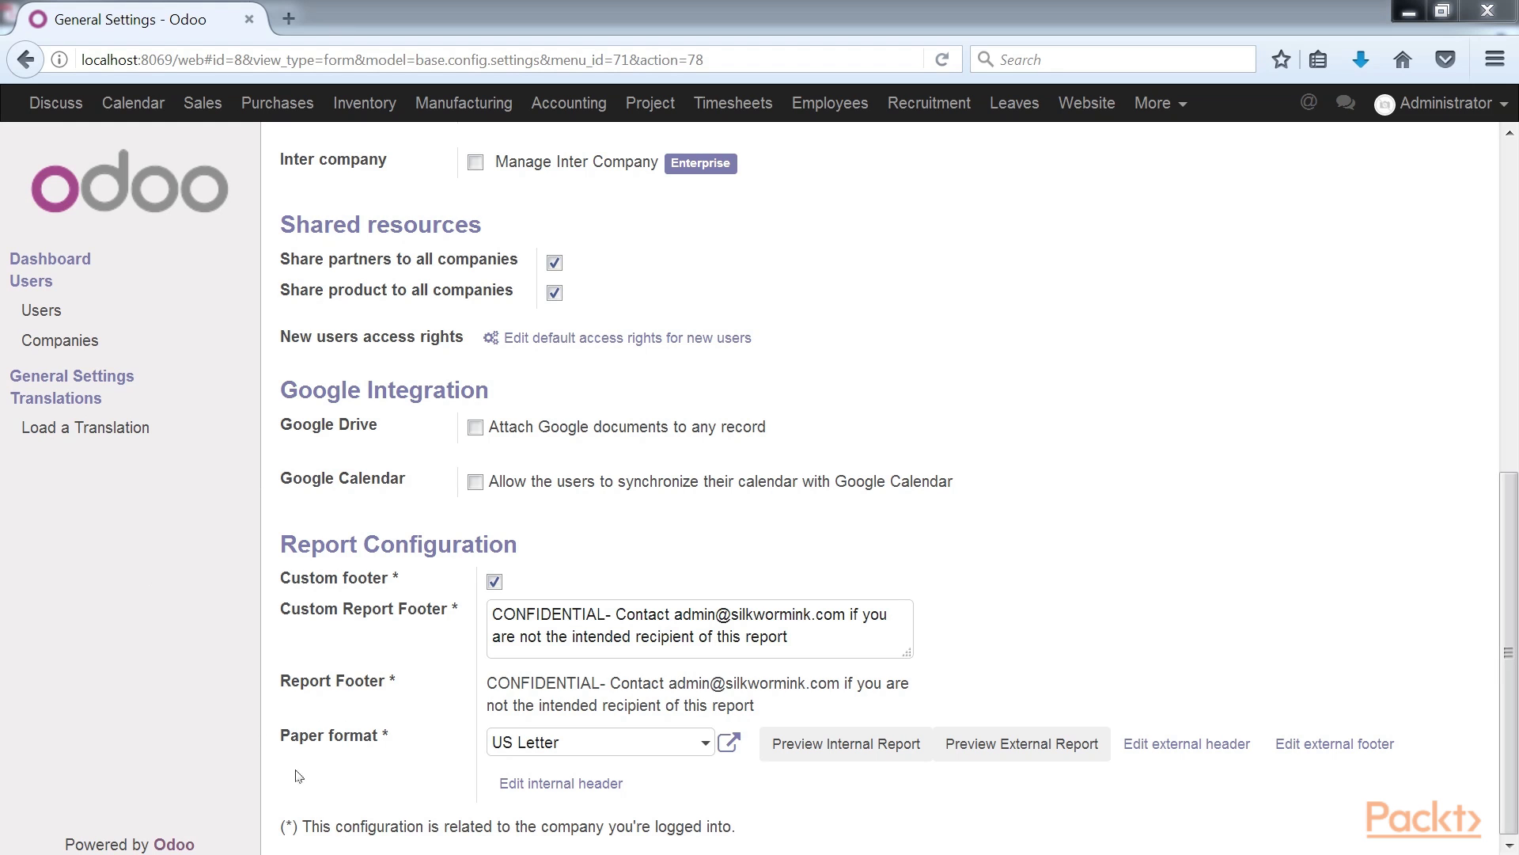
Change the paper format to Holidays Summary and open that paper format's record.
left_click_drag(283, 740, 402, 744)
left_click(424, 743)
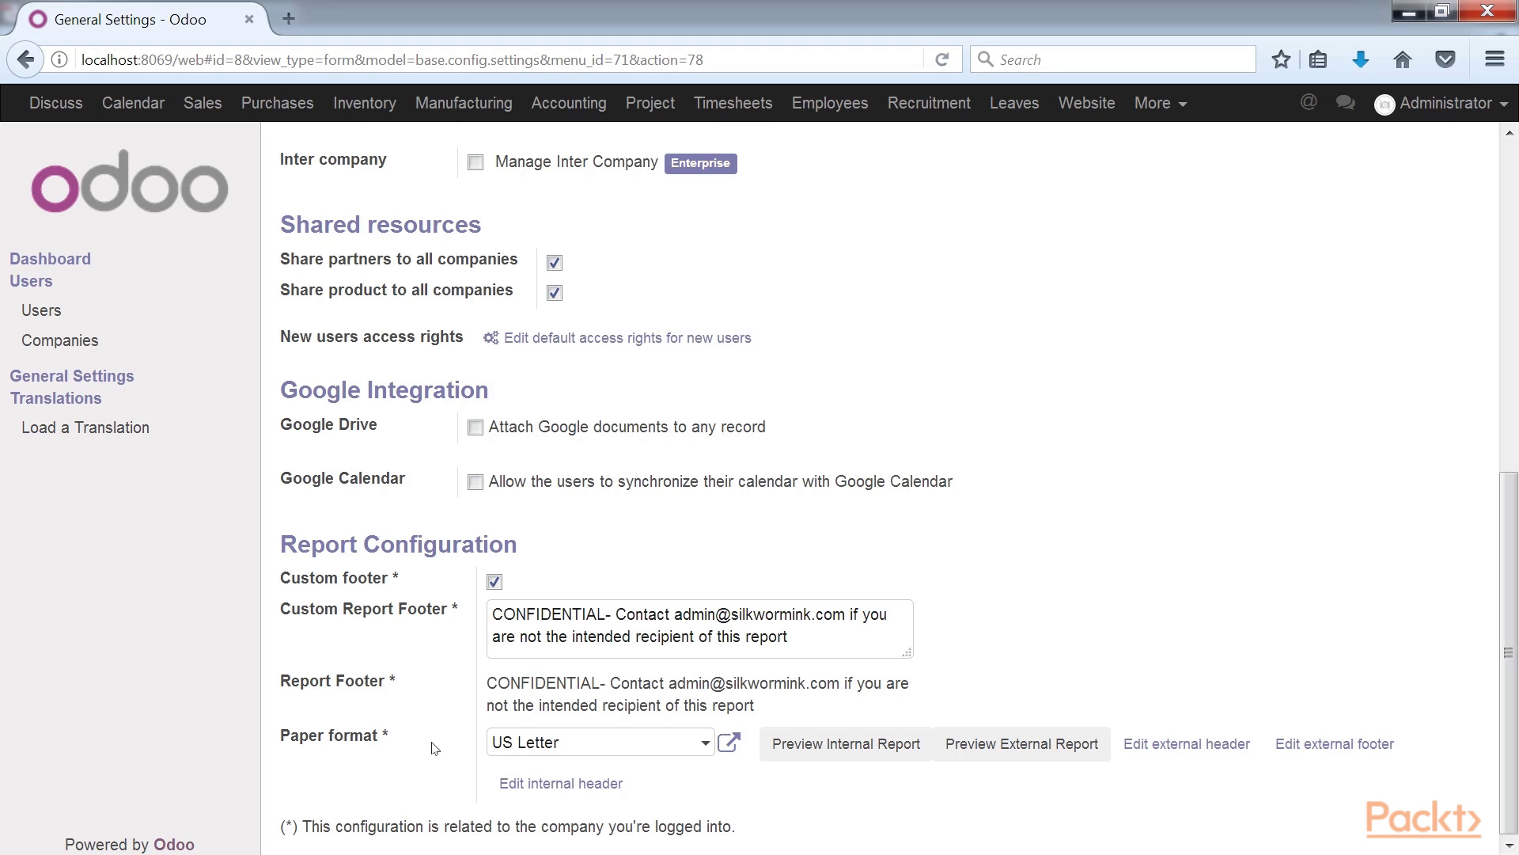
left_click(698, 747)
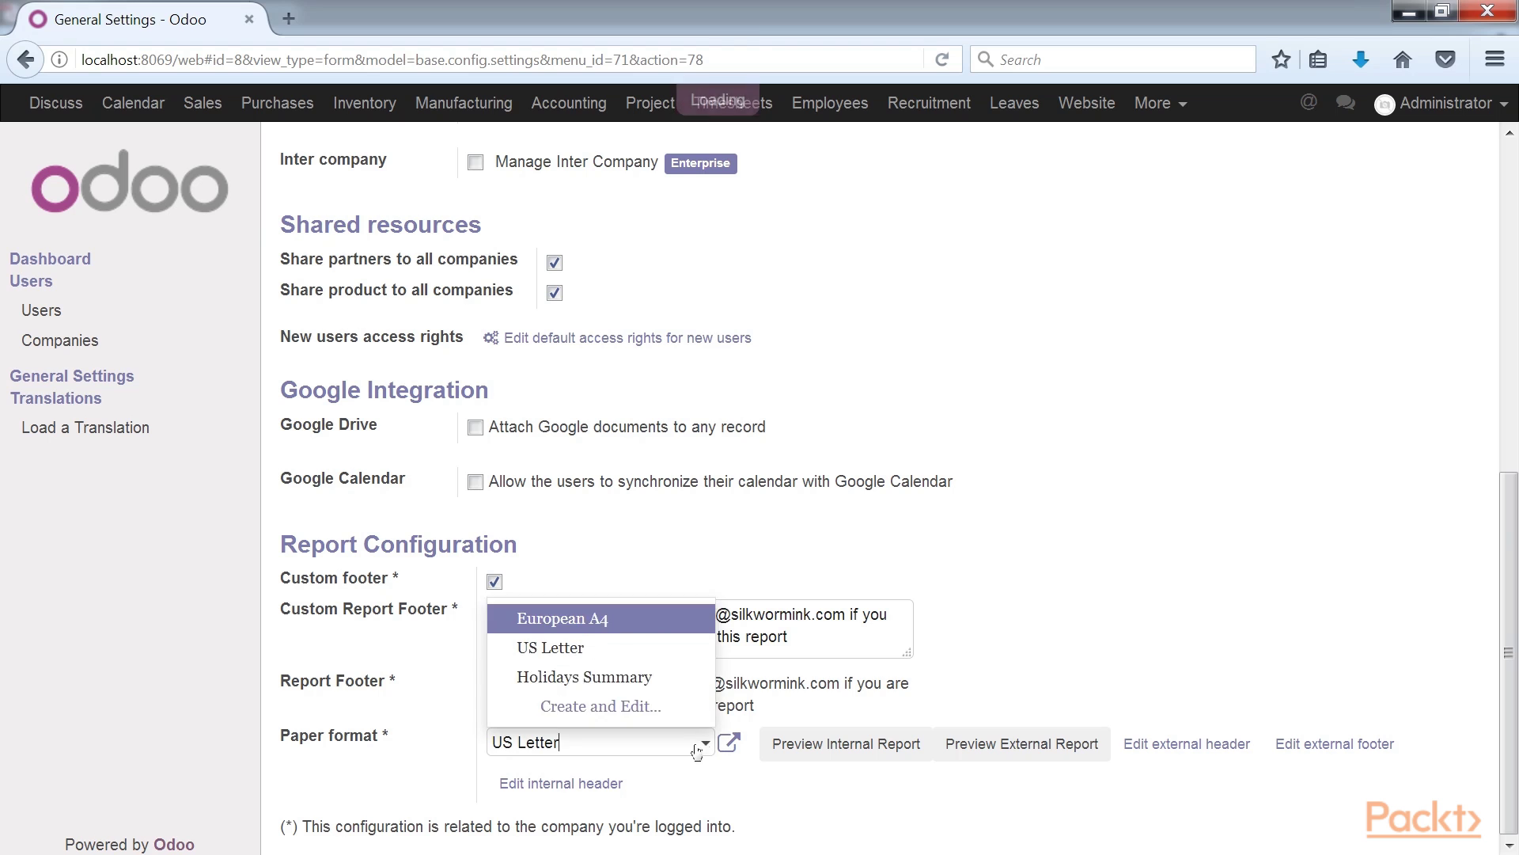
left_click(664, 678)
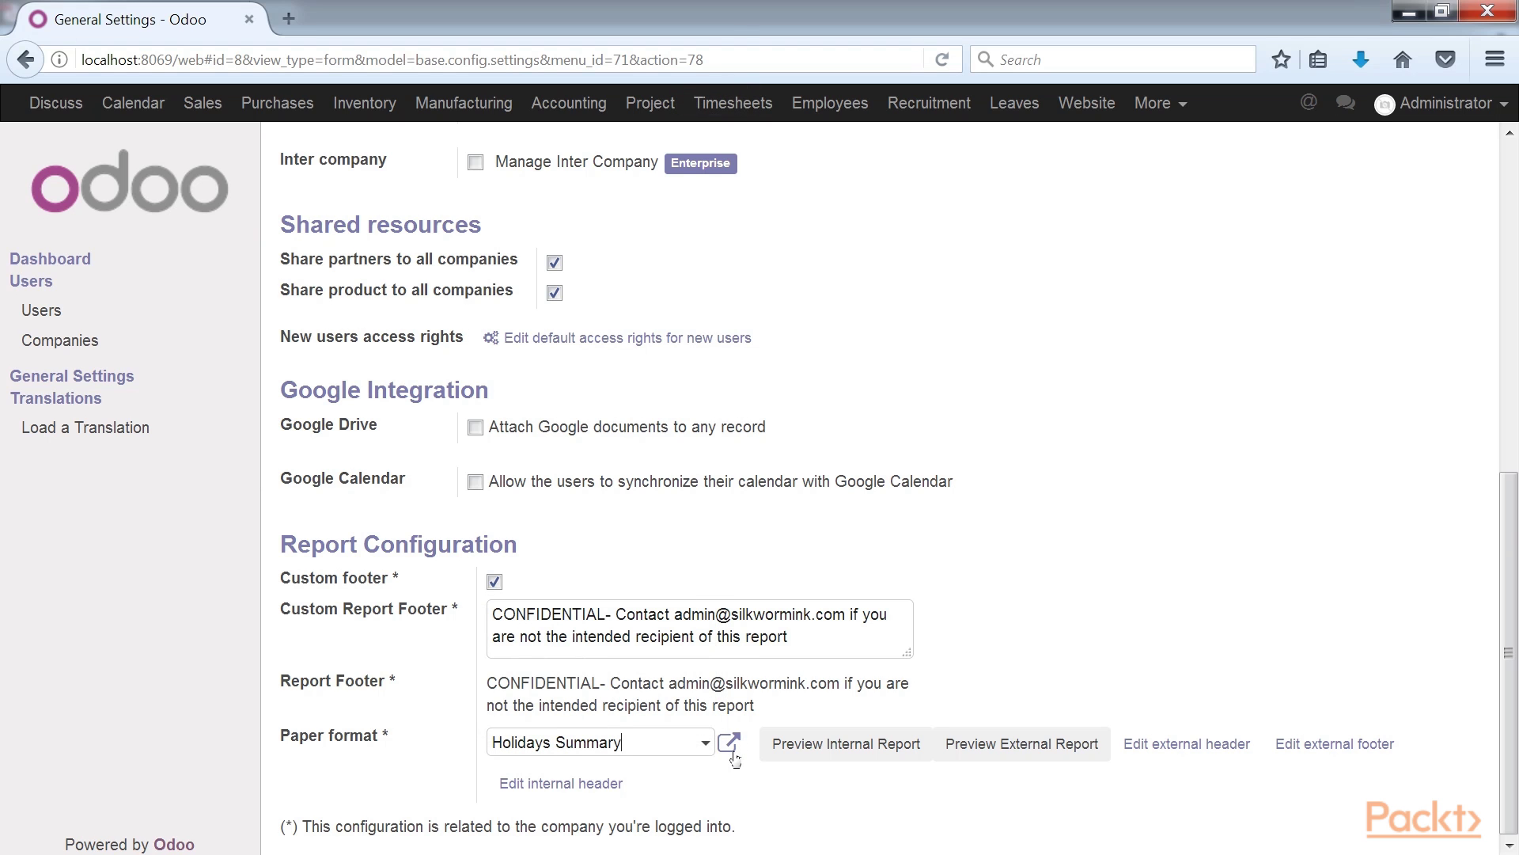
left_click(731, 747)
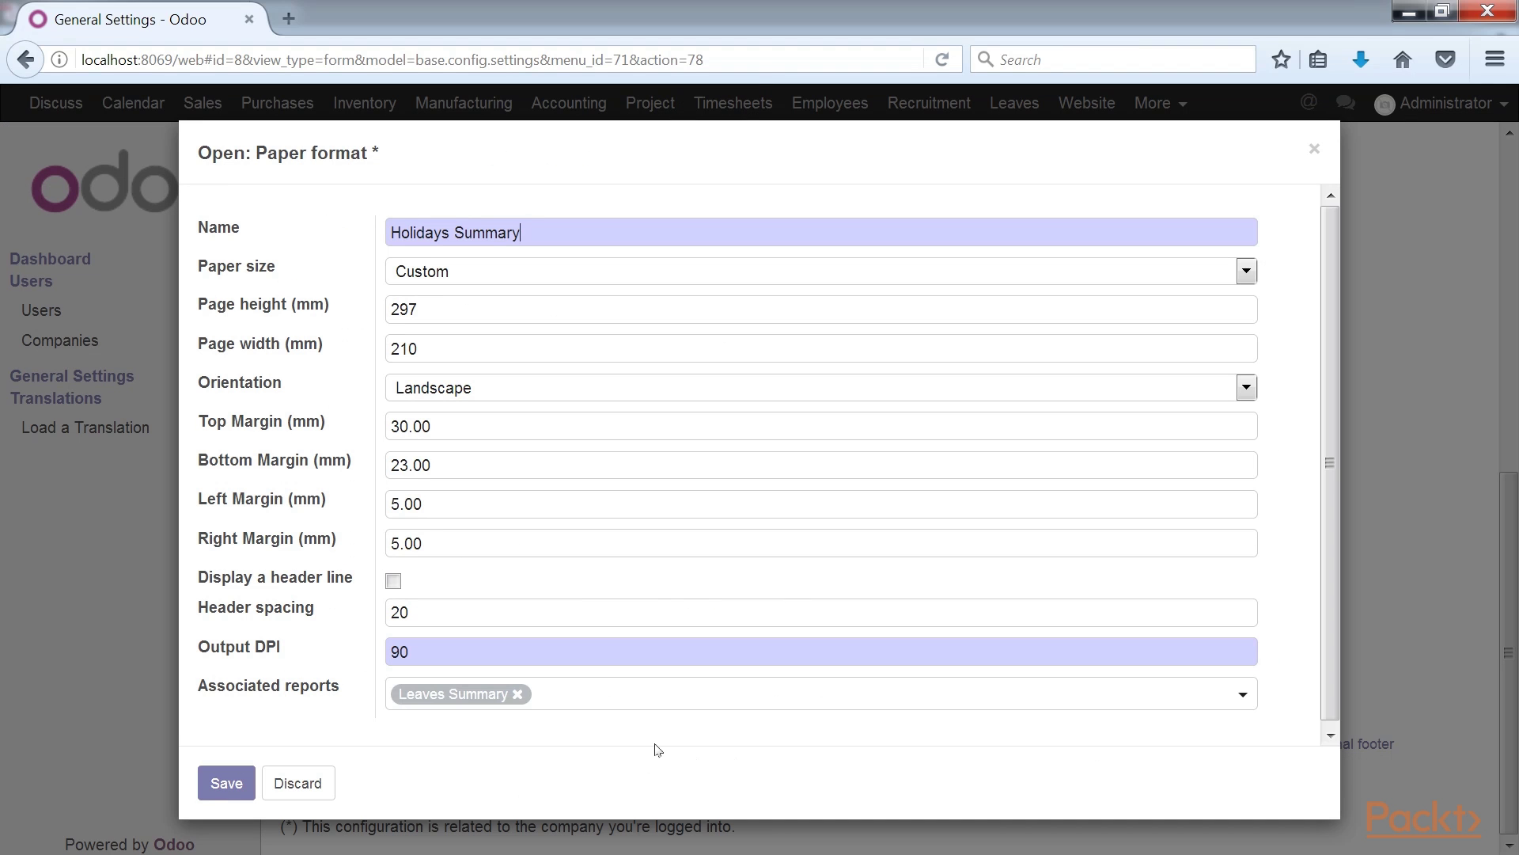
Review the Holidays Summary fields, keeping paper size Custom, and save the record unchanged.
left_click(469, 281)
left_click(466, 278)
left_click_drag(548, 237, 394, 237)
left_click(577, 248)
left_click(546, 698)
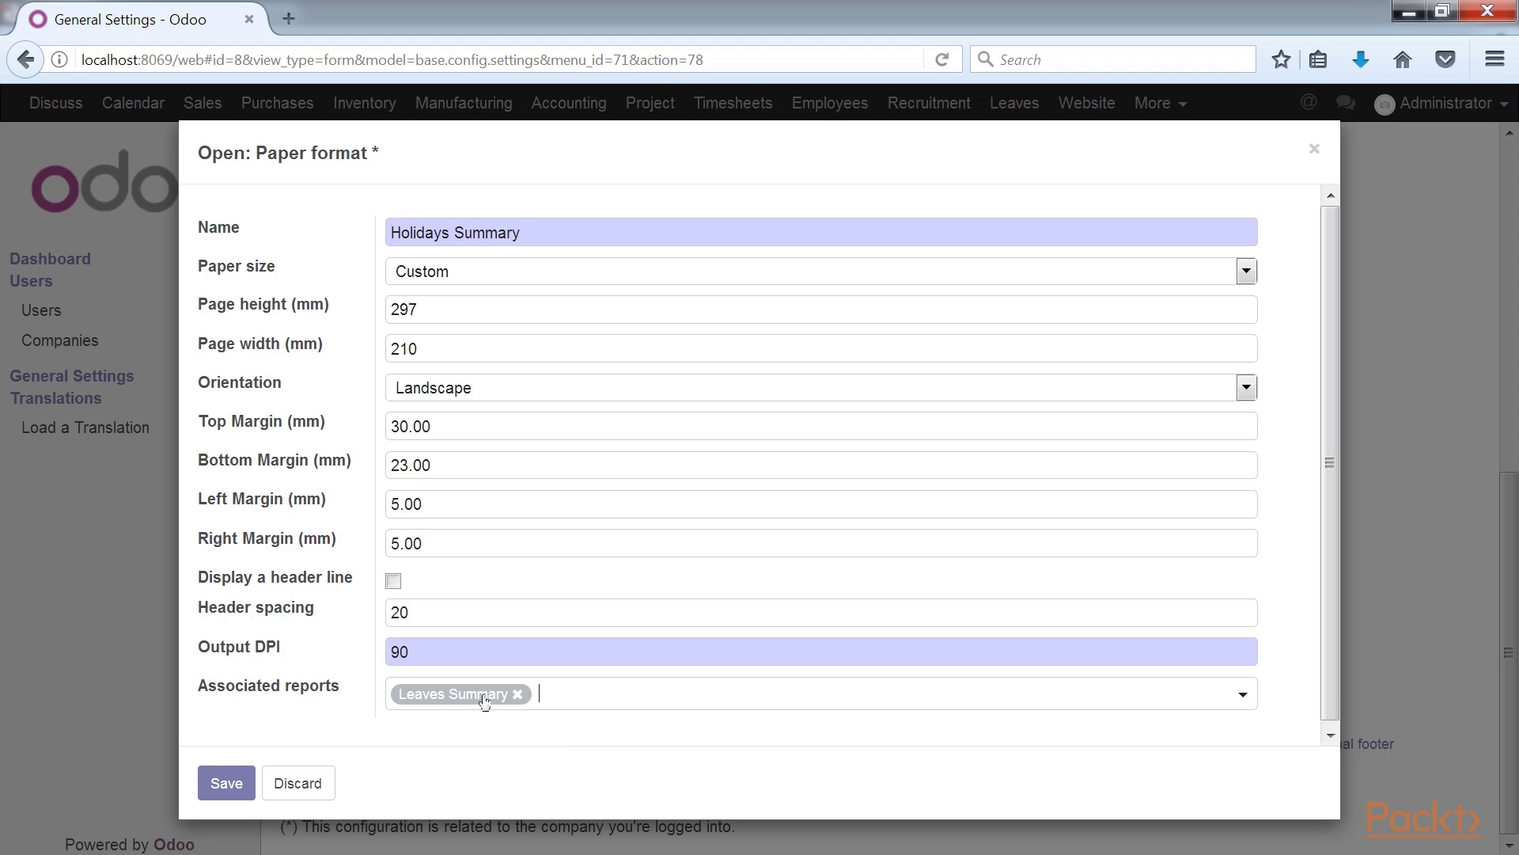
left_click(432, 733)
left_click(231, 783)
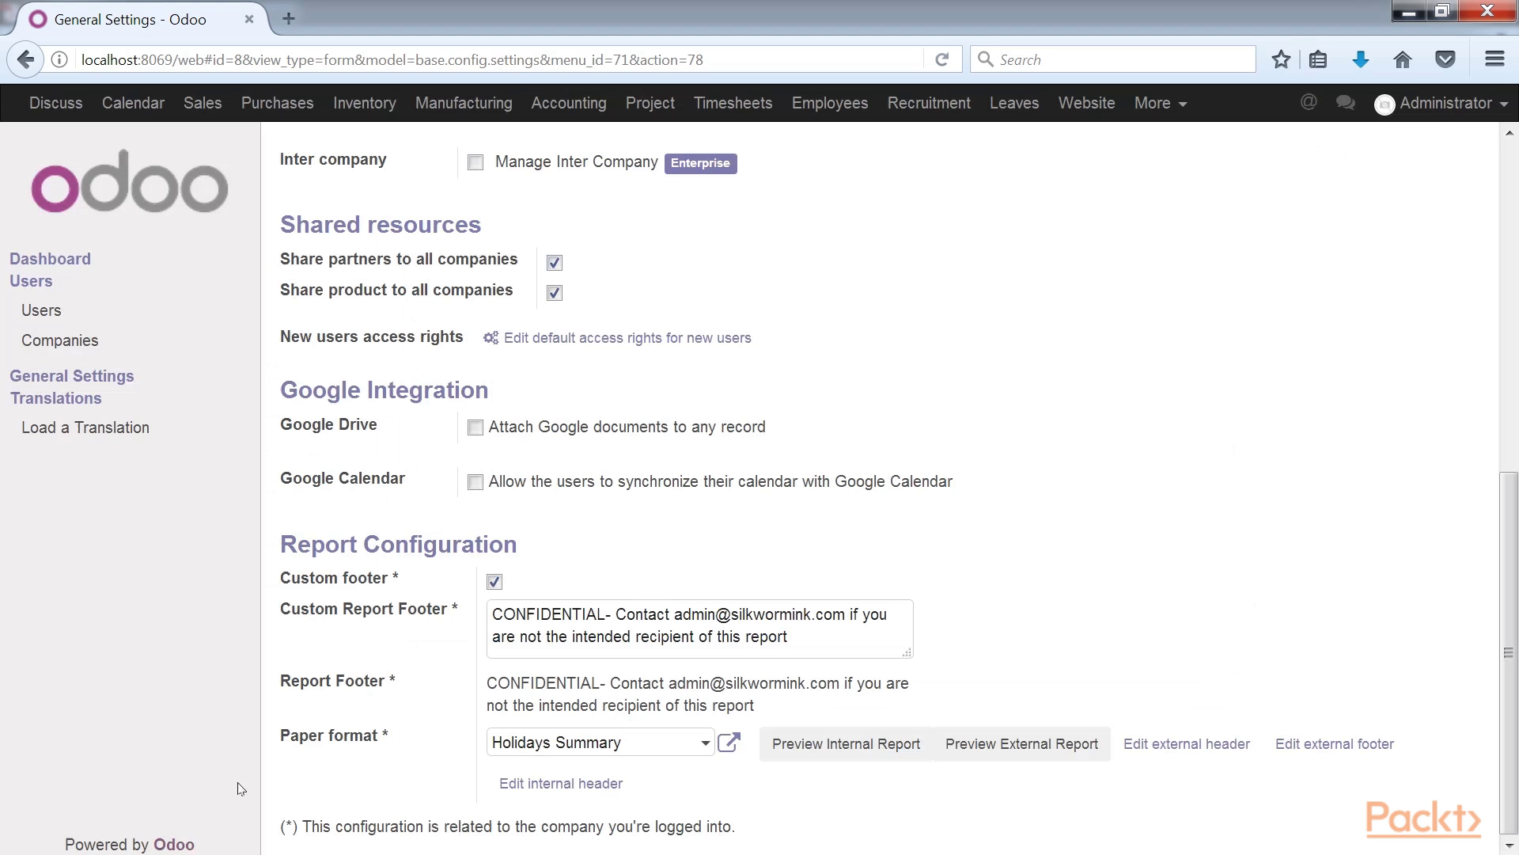
left_click(587, 744)
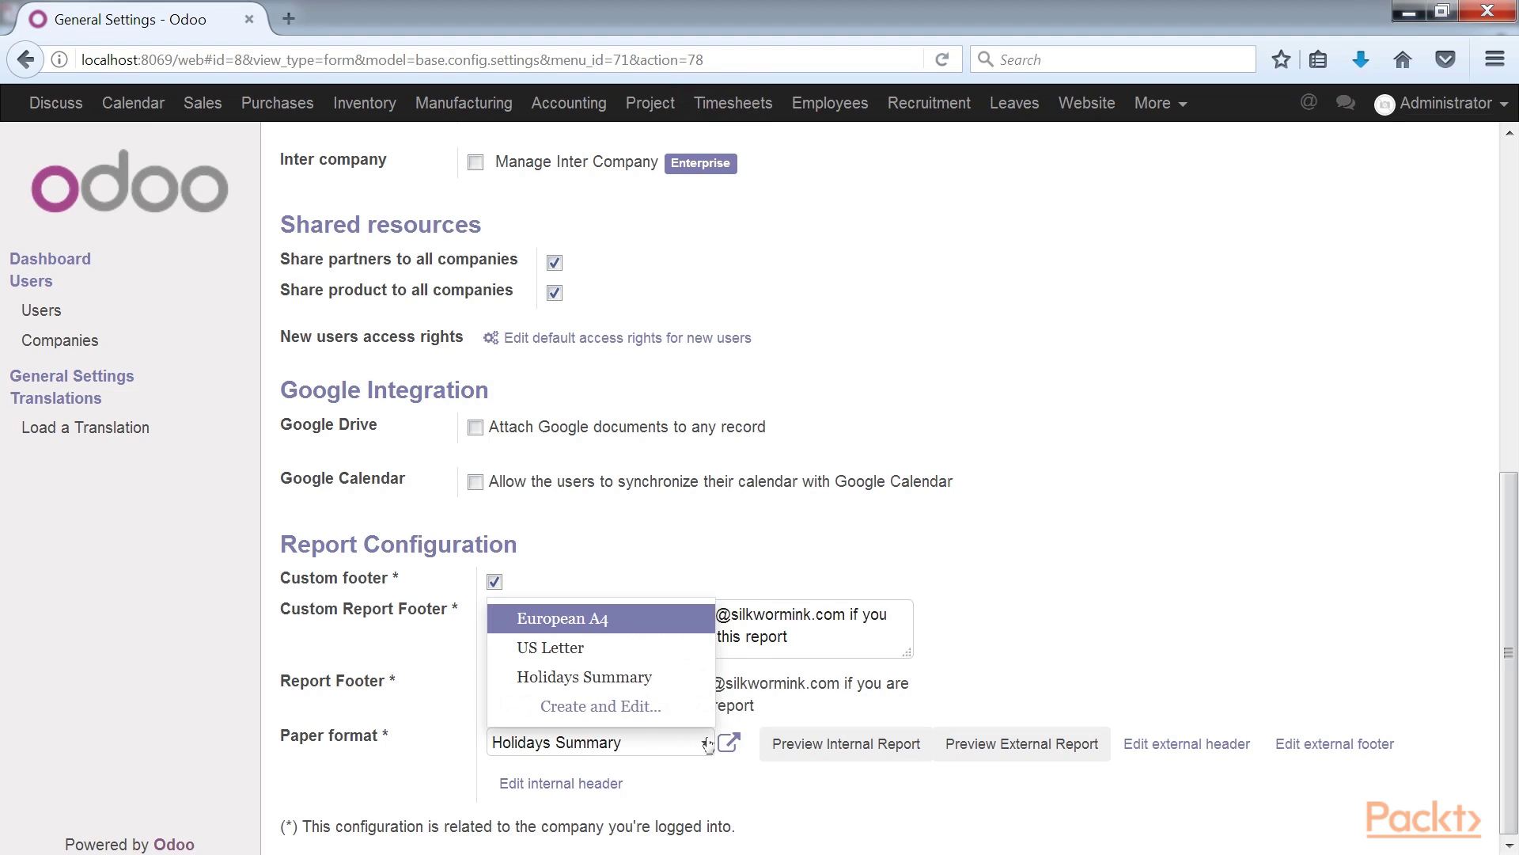